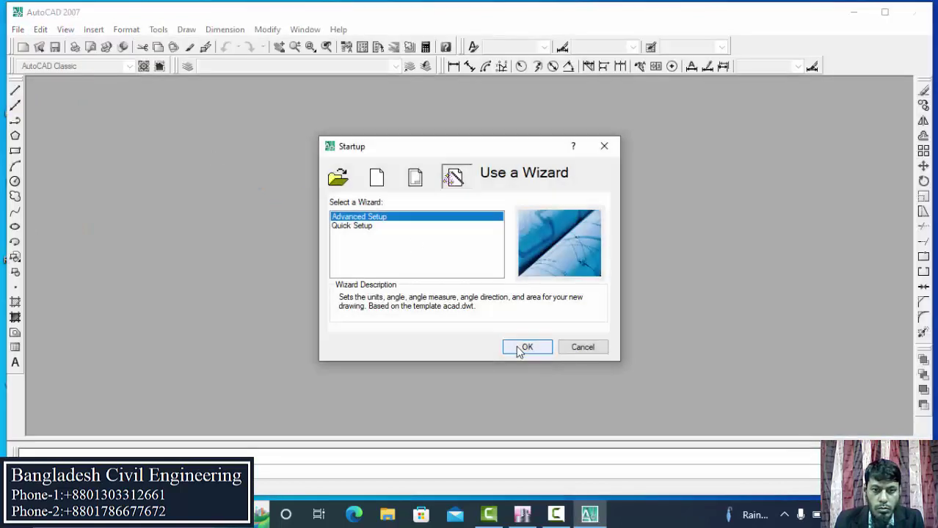
Create a new drawing through the Advanced Setup wizard with Engineering units, accepting the default angle and area settings
{"action": "left_click", "coordinate": [517, 348]}
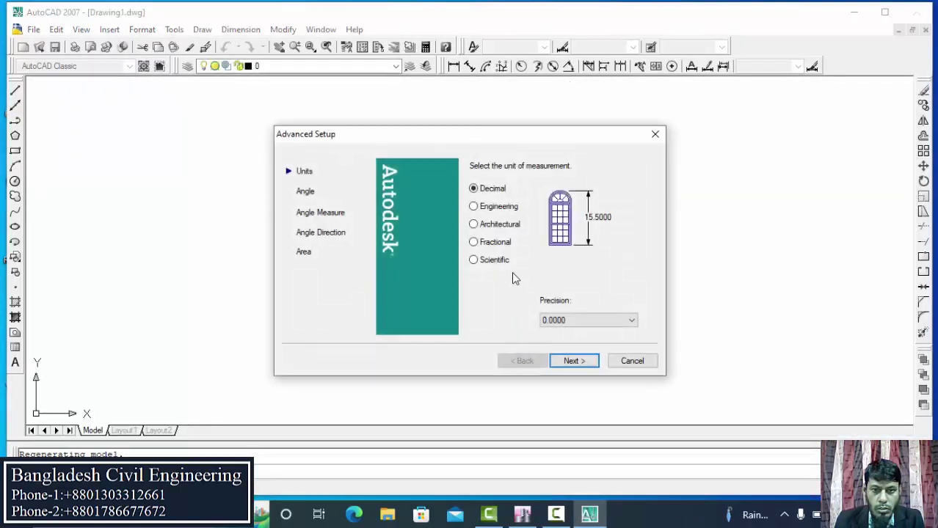
{"action": "left_click", "coordinate": [488, 208]}
{"action": "left_click", "coordinate": [573, 361]}
{"action": "left_click", "coordinate": [572, 361]}
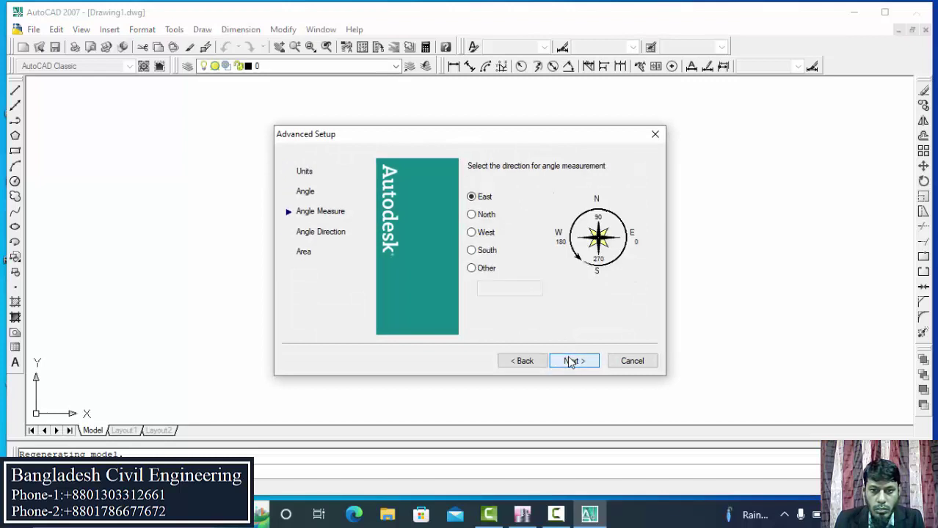
{"action": "left_click", "coordinate": [572, 361]}
{"action": "left_click", "coordinate": [573, 361]}
{"action": "left_click", "coordinate": [573, 361]}
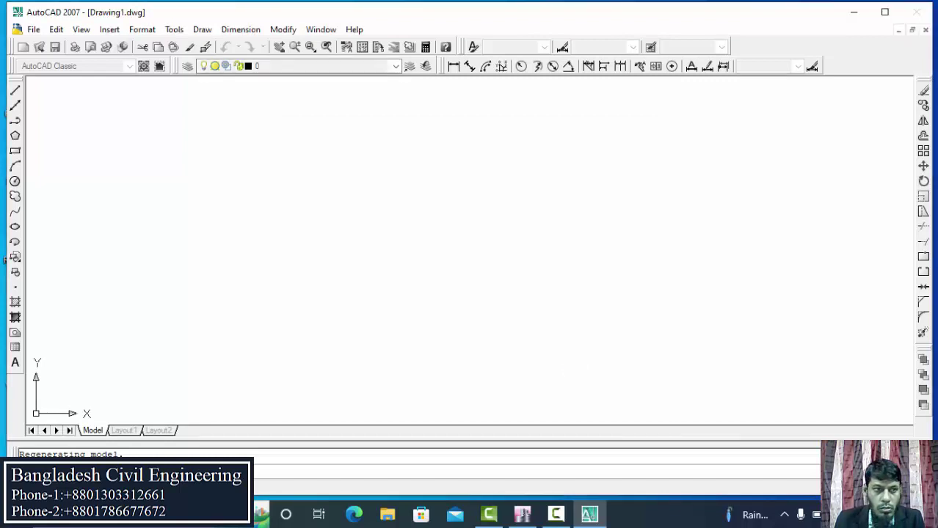
Open the existing floor plan drawing from the Downloads folder
{"action": "left_click", "coordinate": [33, 30]}
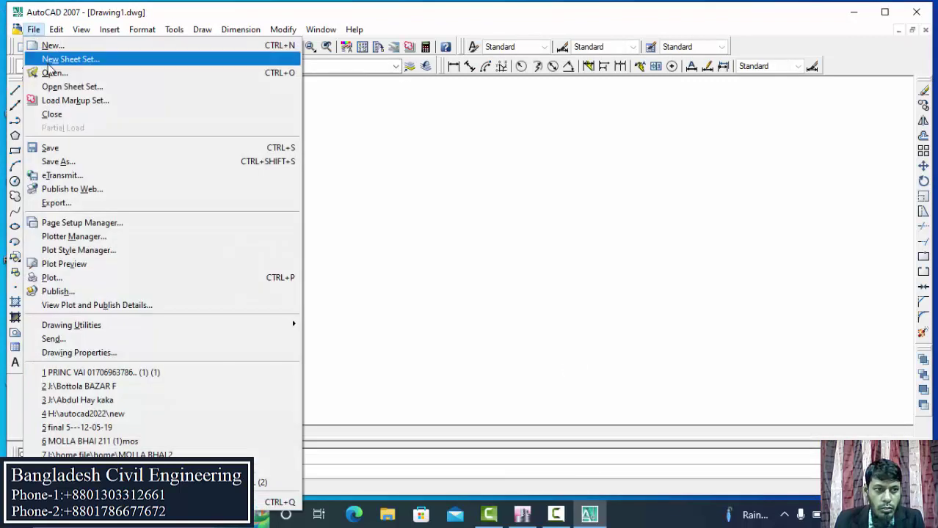
{"action": "left_click", "coordinate": [45, 76]}
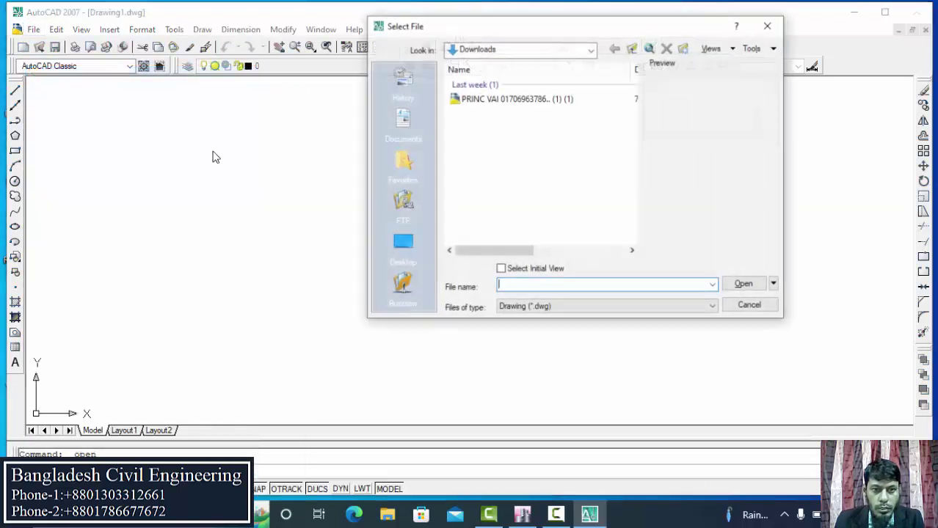
{"action": "left_click", "coordinate": [519, 103]}
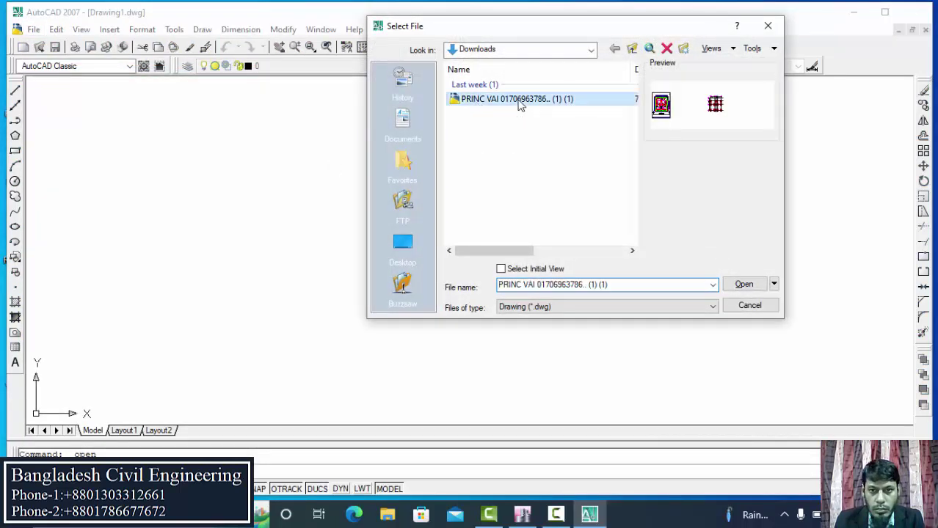
{"action": "left_click", "coordinate": [739, 284]}
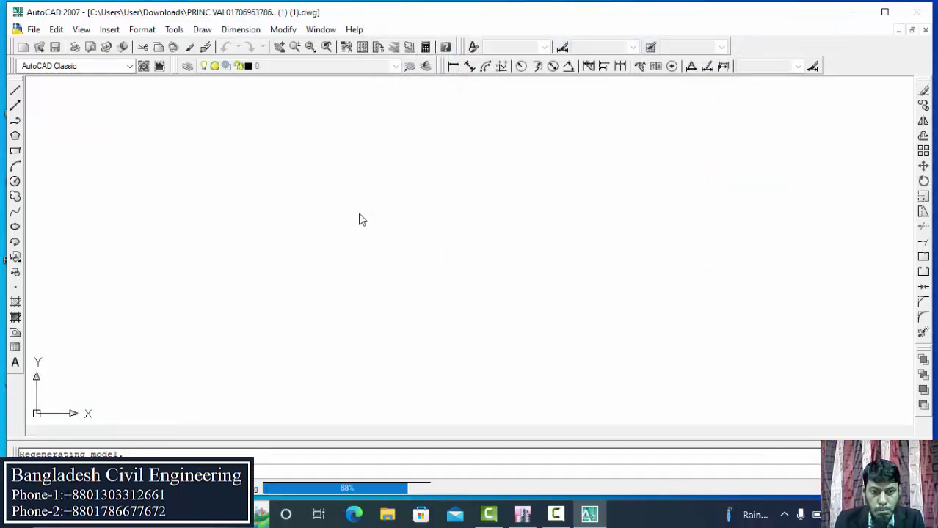
Examine the typical floor plan's room layout, column positions and overall dimensions
{"action": "scroll", "coordinate": [112, 222], "scroll_direction": "up", "scroll_amount": 5}
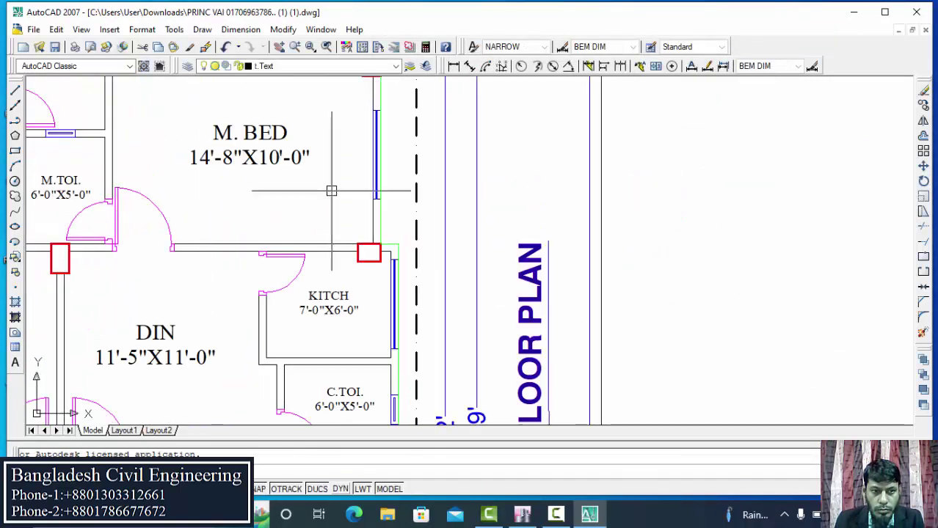
{"action": "scroll", "coordinate": [350, 185], "scroll_direction": "down", "scroll_amount": 3}
{"action": "scroll", "coordinate": [254, 180], "scroll_direction": "up", "scroll_amount": 3}
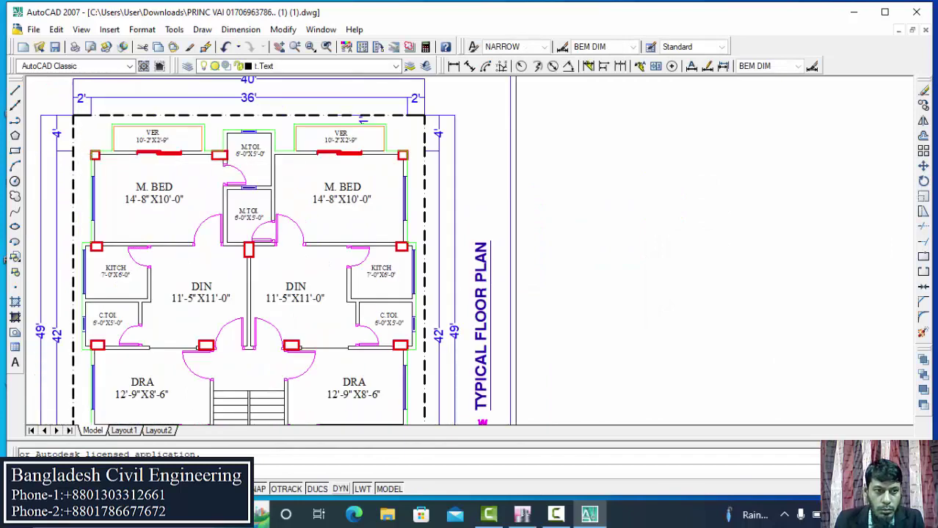
{"action": "scroll", "coordinate": [96, 153], "scroll_direction": "up", "scroll_amount": 3}
{"action": "scroll", "coordinate": [96, 153], "scroll_direction": "down", "scroll_amount": 2}
{"action": "scroll", "coordinate": [222, 155], "scroll_direction": "down", "scroll_amount": 5}
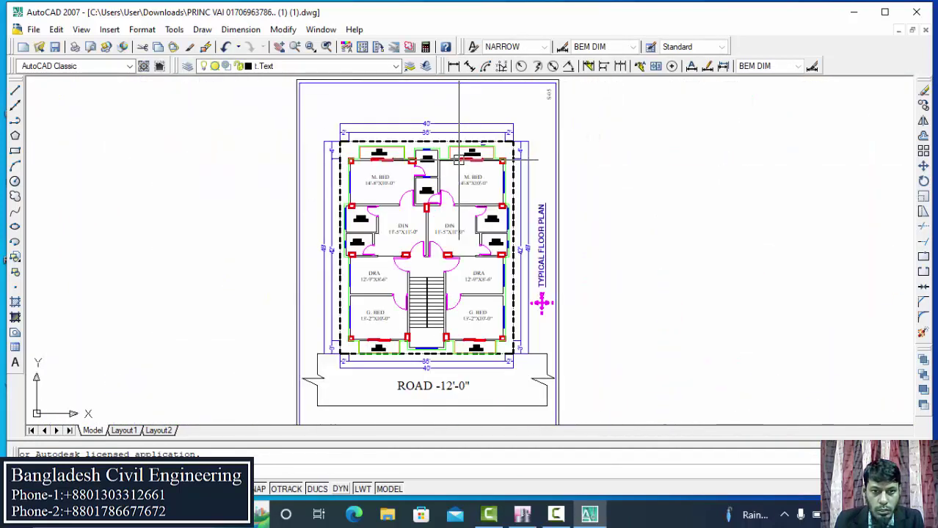
{"action": "scroll", "coordinate": [419, 210], "scroll_direction": "up", "scroll_amount": 3}
{"action": "scroll", "coordinate": [506, 295], "scroll_direction": "down", "scroll_amount": 5}
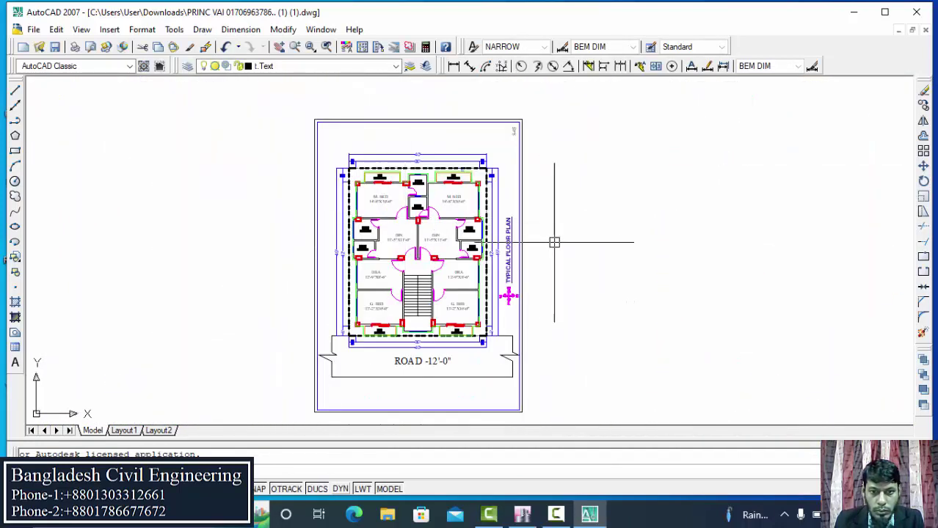
{"action": "scroll", "coordinate": [514, 238], "scroll_direction": "up", "scroll_amount": 6}
{"action": "scroll", "coordinate": [461, 230], "scroll_direction": "down", "scroll_amount": 2}
{"action": "scroll", "coordinate": [461, 229], "scroll_direction": "down", "scroll_amount": 2}
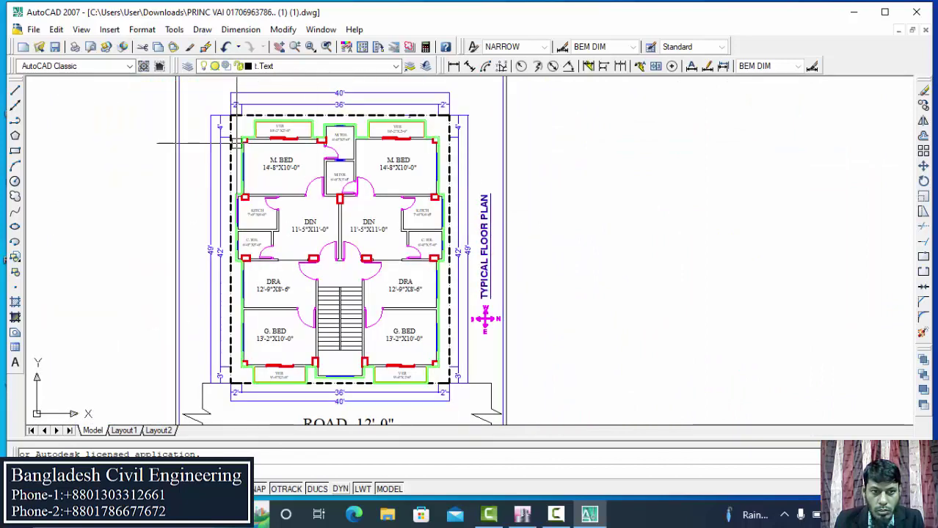
{"action": "scroll", "coordinate": [232, 137], "scroll_direction": "up", "scroll_amount": 8}
{"action": "scroll", "coordinate": [233, 136], "scroll_direction": "down", "scroll_amount": 5}
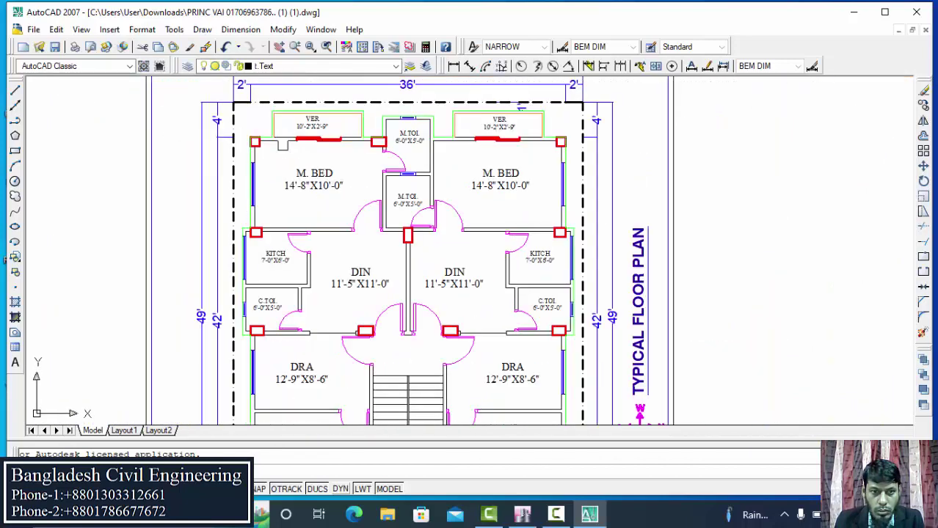
{"action": "scroll", "coordinate": [576, 150], "scroll_direction": "down", "scroll_amount": 2}
{"action": "scroll", "coordinate": [482, 239], "scroll_direction": "up", "scroll_amount": 4}
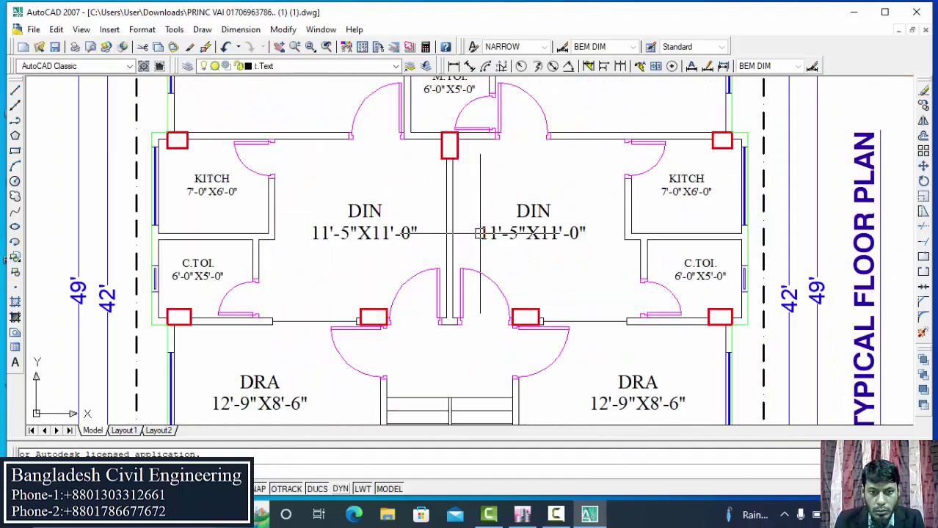
{"action": "scroll", "coordinate": [499, 267], "scroll_direction": "down", "scroll_amount": 4}
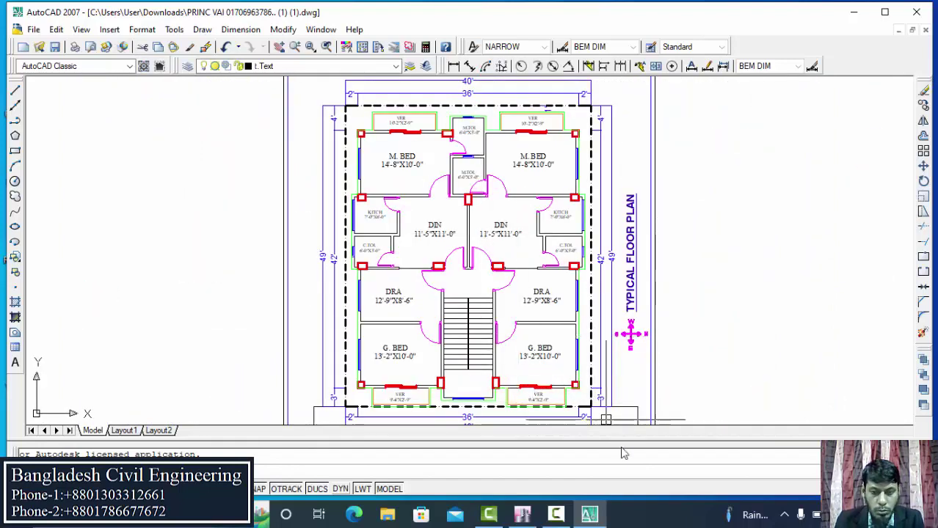
Switch to the Episode-3 model in ETABS and open the frame section properties definition
{"action": "left_click", "coordinate": [522, 515]}
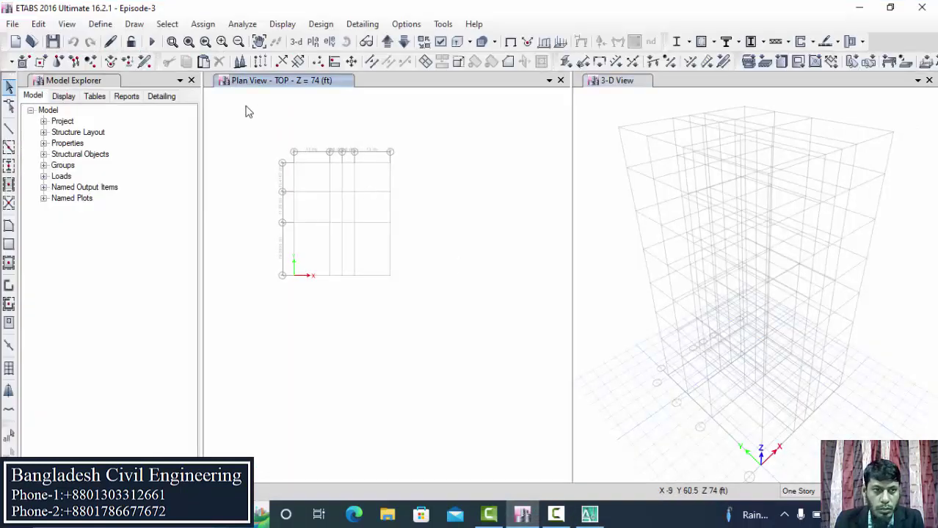
{"action": "left_click", "coordinate": [105, 27]}
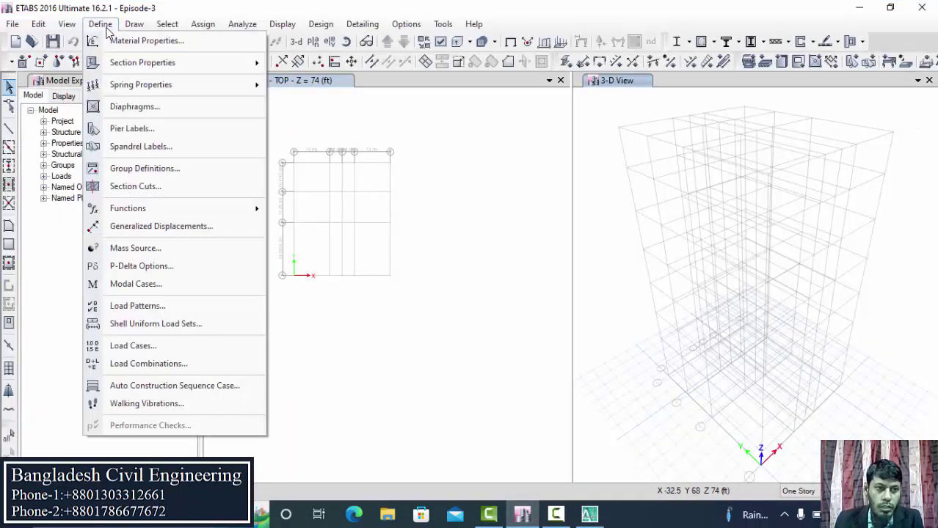
{"action": "mouse_move", "coordinate": [118, 67]}
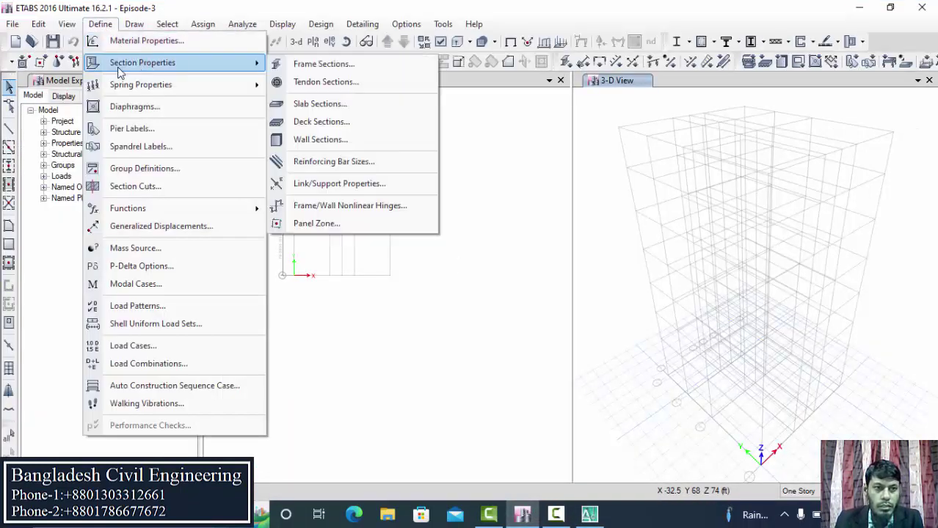
{"action": "left_click", "coordinate": [349, 65]}
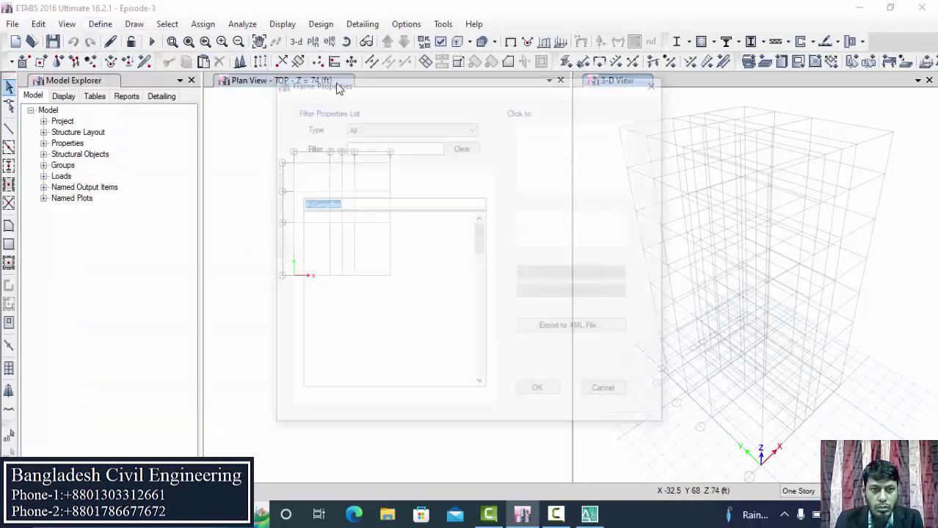
{"action": "left_click_drag", "start_coordinate": [408, 89], "coordinate": [444, 52]}
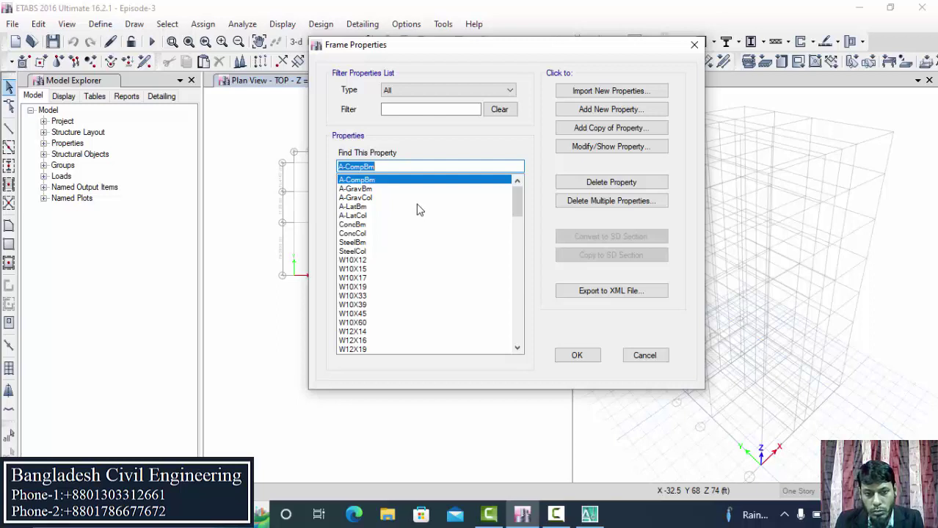
Delete all the default frame section properties in bulk, keeping only W10X12
{"action": "left_click", "coordinate": [609, 201]}
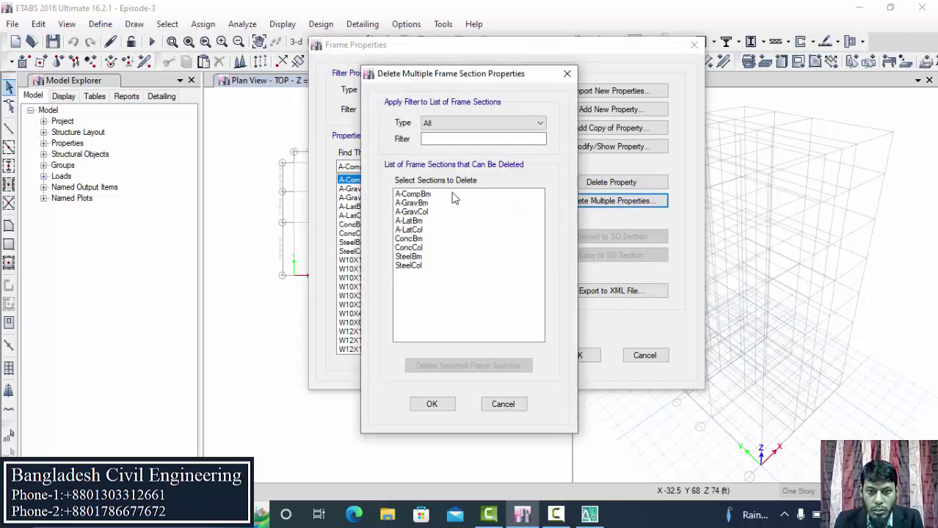
{"action": "left_click_drag", "start_coordinate": [439, 194], "coordinate": [407, 288]}
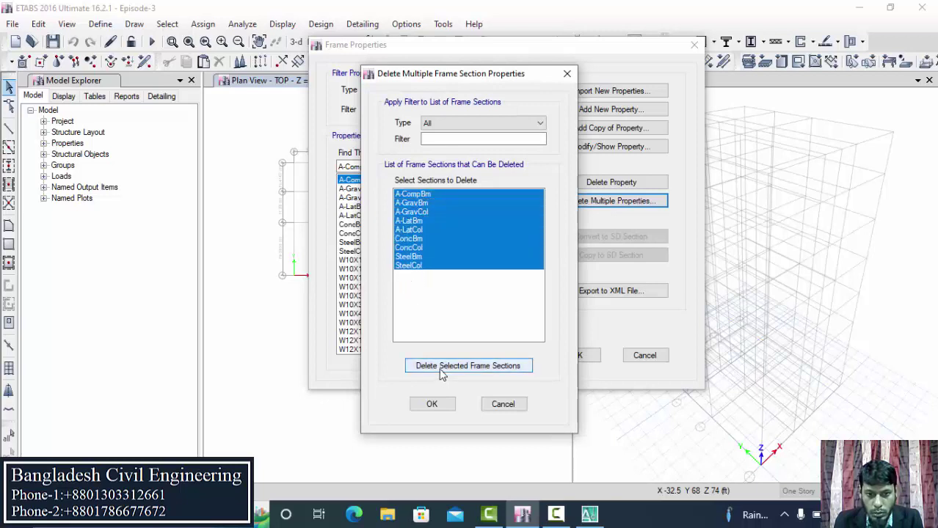
{"action": "left_click", "coordinate": [441, 371]}
{"action": "left_click_drag", "start_coordinate": [435, 200], "coordinate": [444, 446]}
{"action": "left_click", "coordinate": [446, 366]}
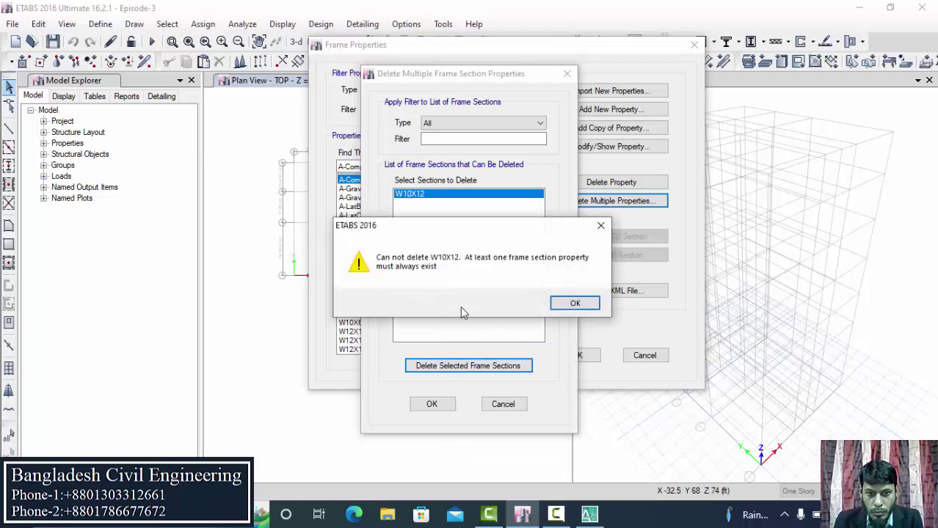
{"action": "left_click", "coordinate": [576, 310]}
{"action": "left_click", "coordinate": [435, 406]}
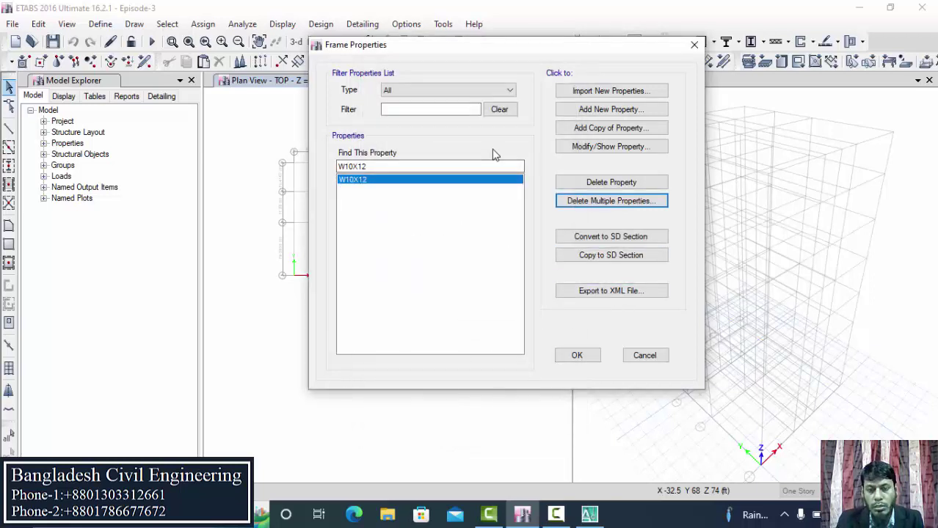
Add a Concrete Rectangular frame section named C1-12X12 and assign it the 3000Psi material
{"action": "left_click", "coordinate": [611, 110]}
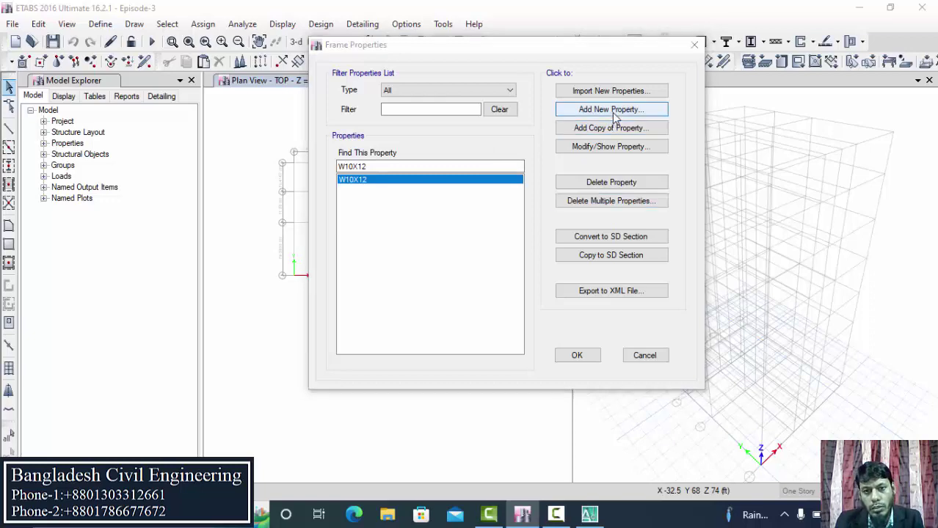
{"action": "key", "text": "Escape"}
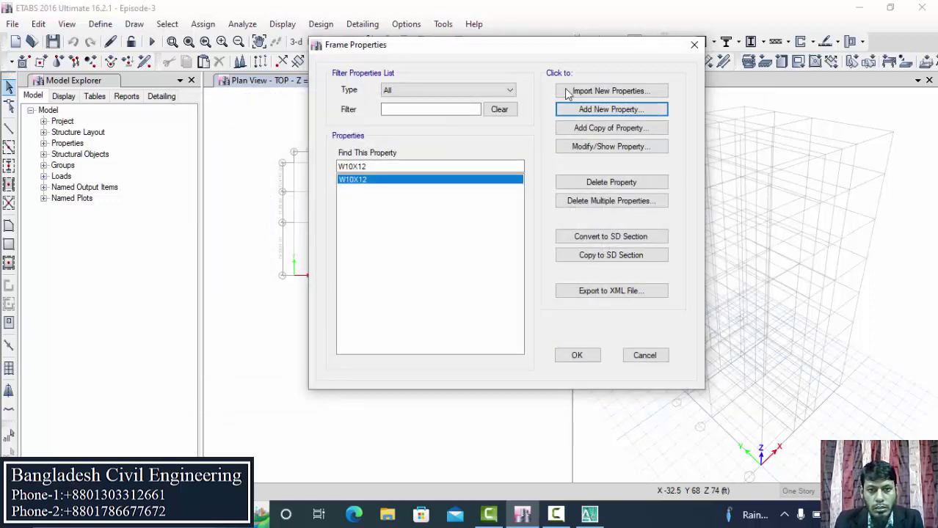
{"action": "left_click", "coordinate": [611, 109]}
{"action": "left_click", "coordinate": [554, 87]}
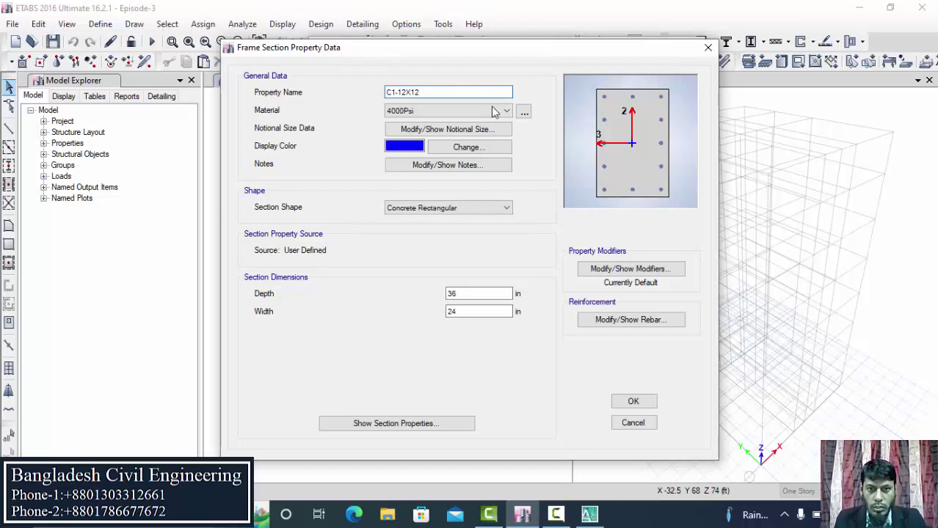
{"action": "left_click", "coordinate": [494, 111]}
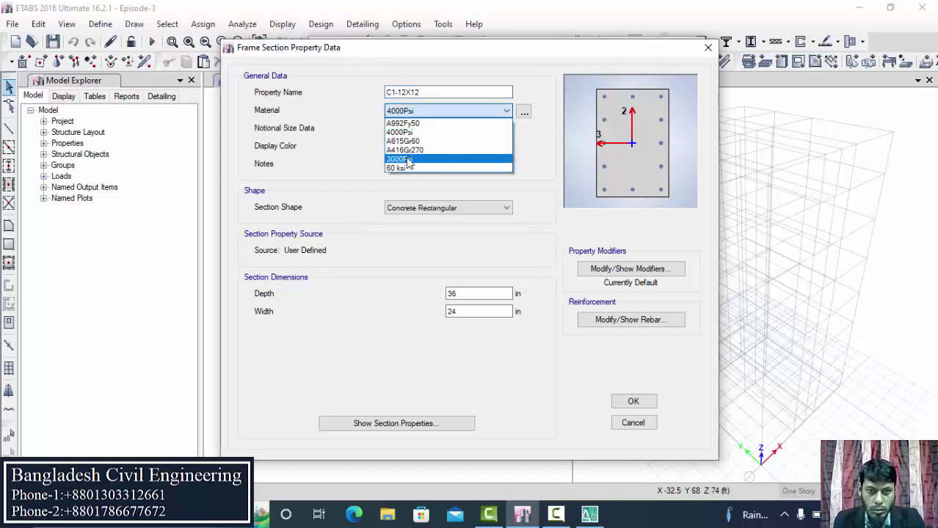
{"action": "left_click", "coordinate": [408, 160]}
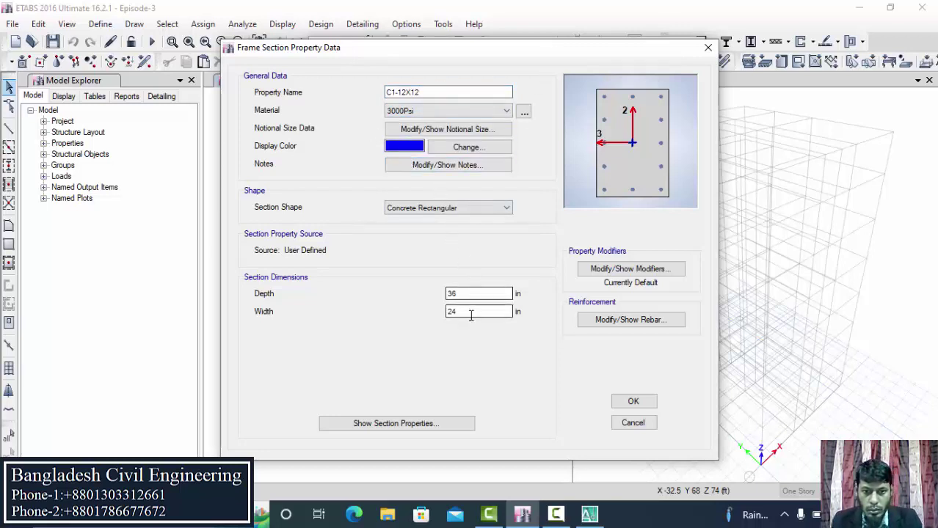
Set the C1-12X12 section's width and depth to 12 in each
{"action": "left_click_drag", "start_coordinate": [471, 314], "coordinate": [387, 317]}
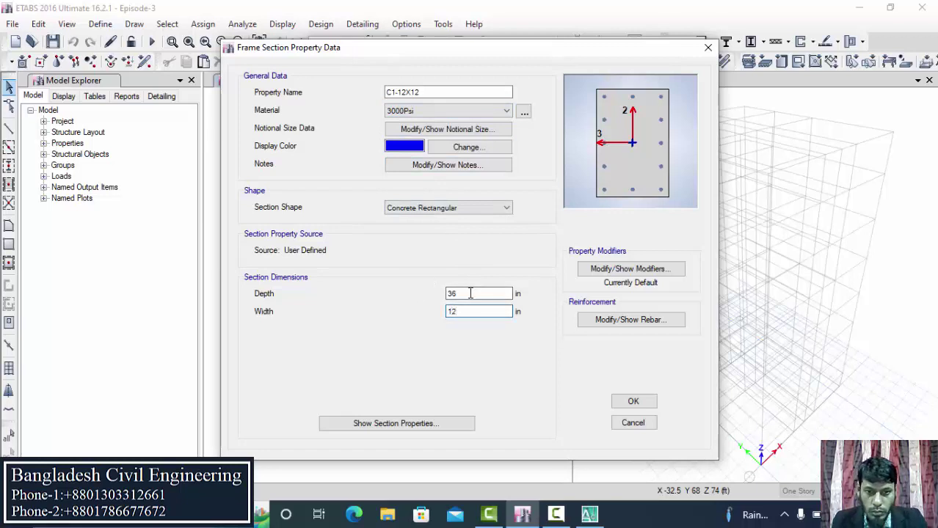
{"action": "type", "text": "12"}
{"action": "left_click_drag", "start_coordinate": [470, 294], "coordinate": [351, 306]}
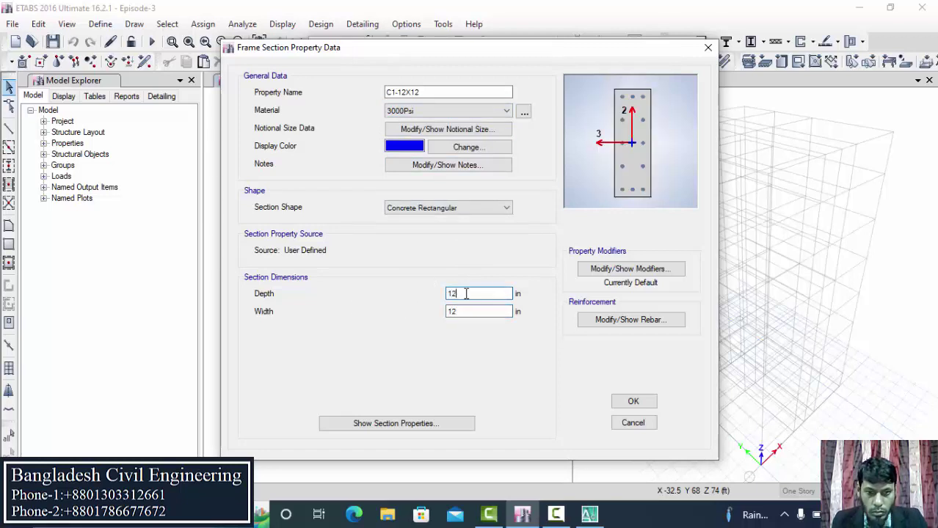
Set the column section's rebar material to 60 ksi for both the longitudinal bars and the confinement ties
{"action": "left_click", "coordinate": [631, 320]}
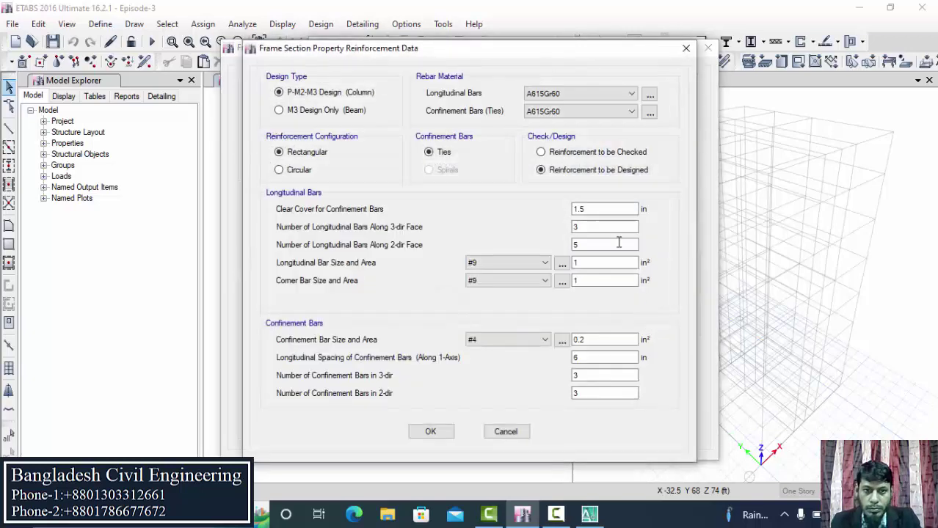
{"action": "left_click", "coordinate": [596, 93]}
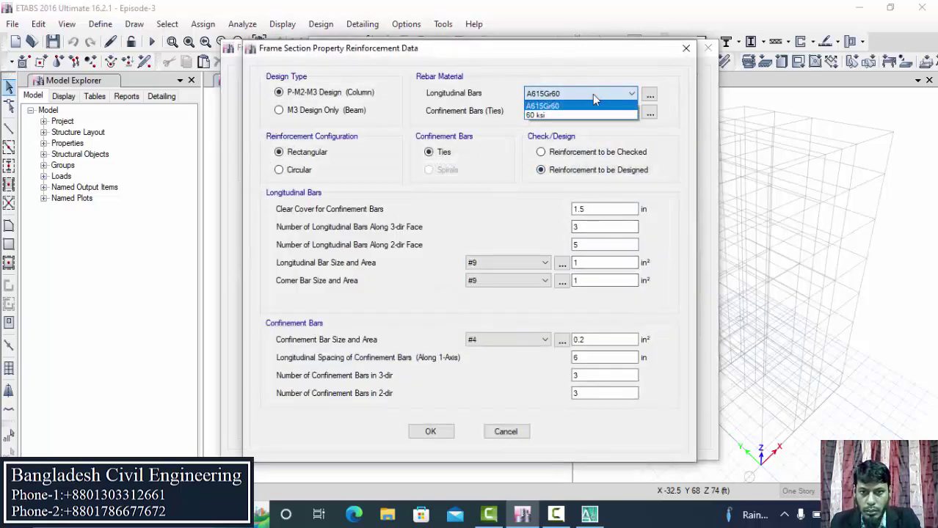
{"action": "left_click", "coordinate": [564, 118]}
{"action": "left_click", "coordinate": [563, 114]}
{"action": "left_click", "coordinate": [565, 131]}
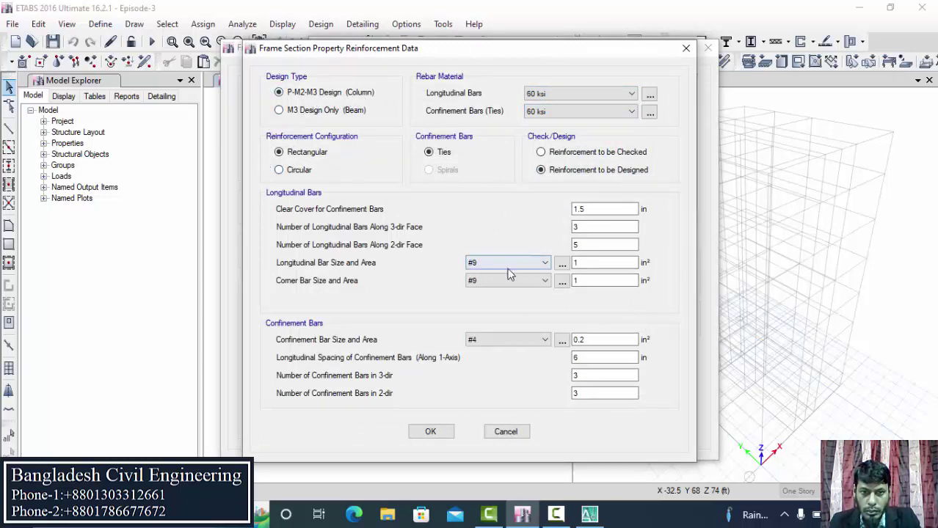
{"action": "left_click", "coordinate": [562, 264]}
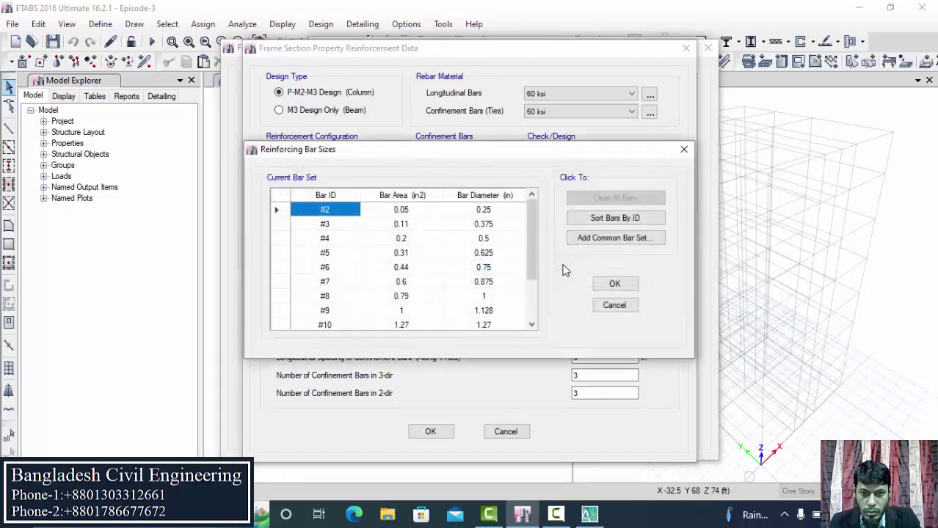
{"action": "left_click", "coordinate": [683, 149]}
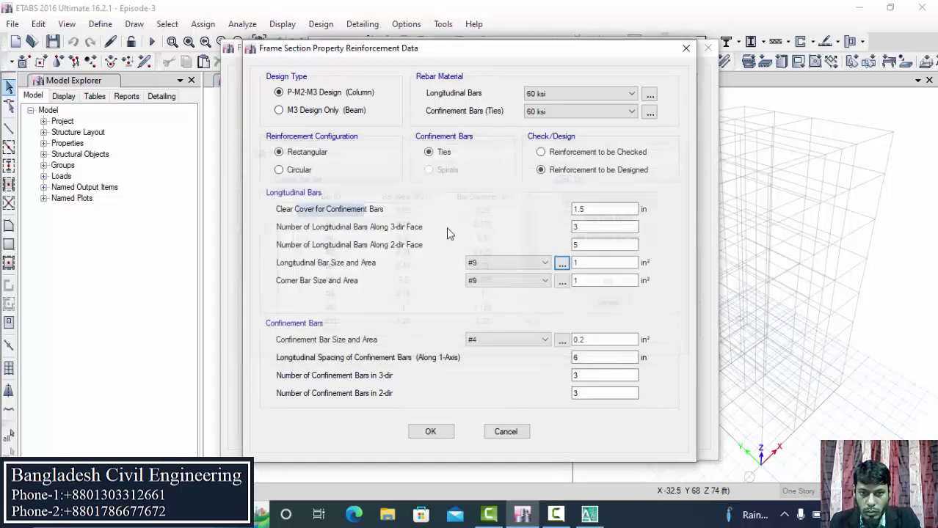
{"action": "left_click", "coordinate": [532, 266]}
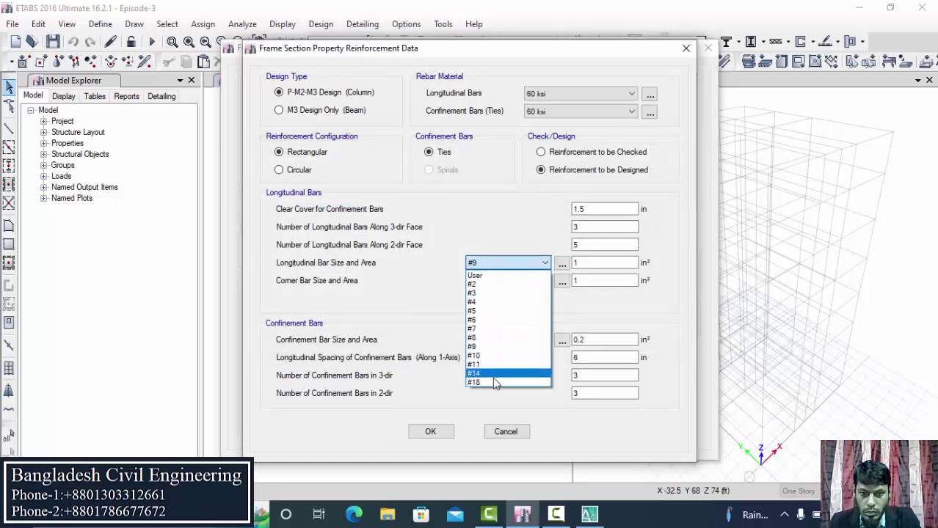
{"action": "left_click", "coordinate": [544, 267]}
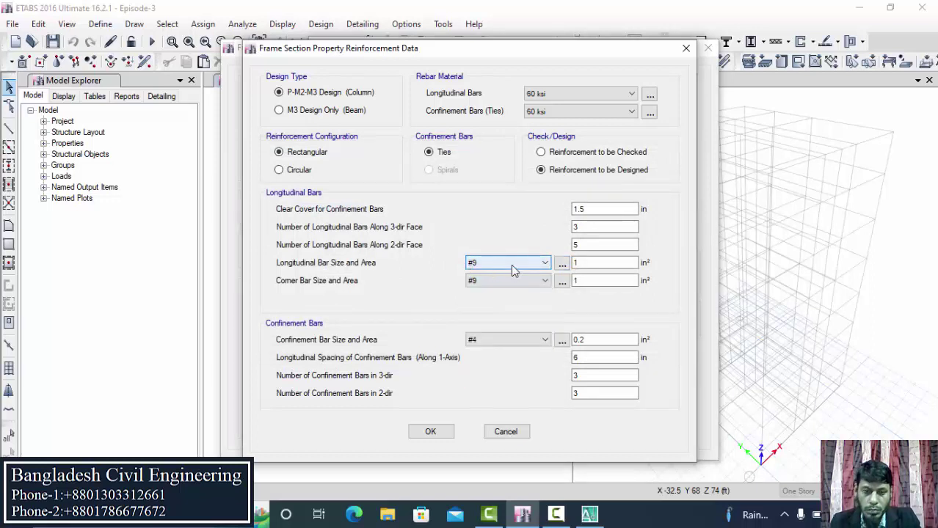
Add the SI common rebar set to the available reinforcing bar sizes
{"action": "left_click", "coordinate": [562, 266]}
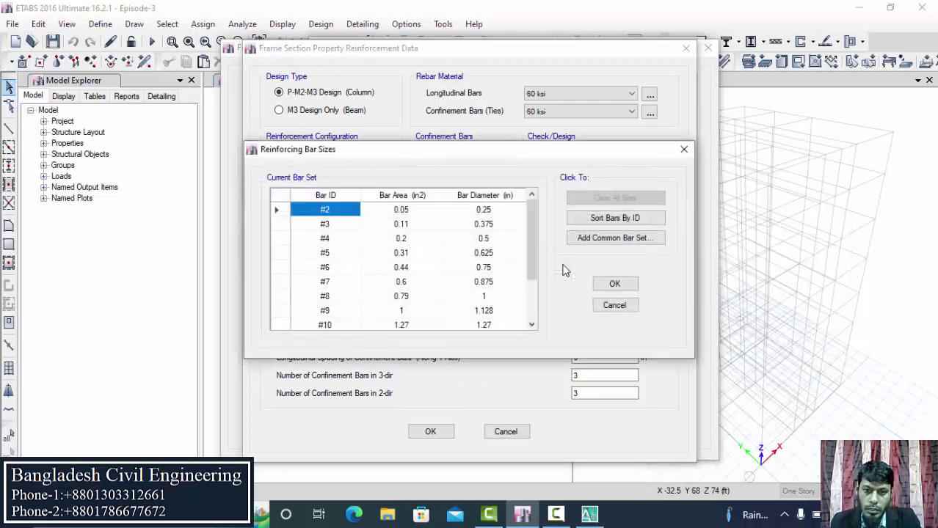
{"action": "left_click", "coordinate": [644, 242]}
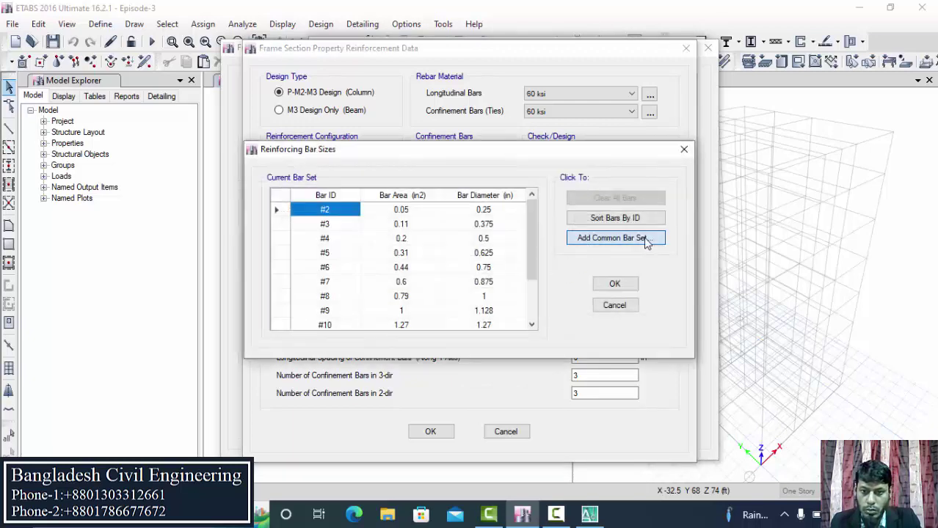
{"action": "left_click", "coordinate": [399, 169]}
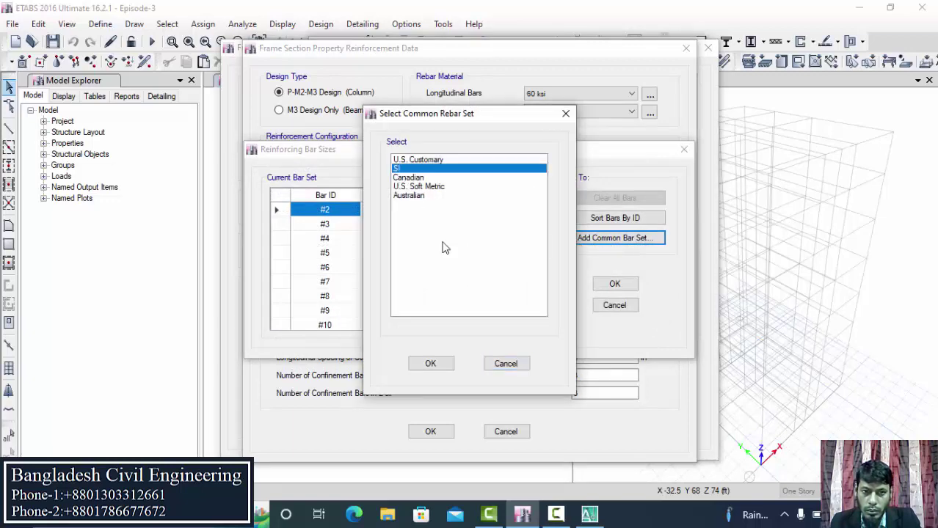
{"action": "left_click", "coordinate": [428, 364]}
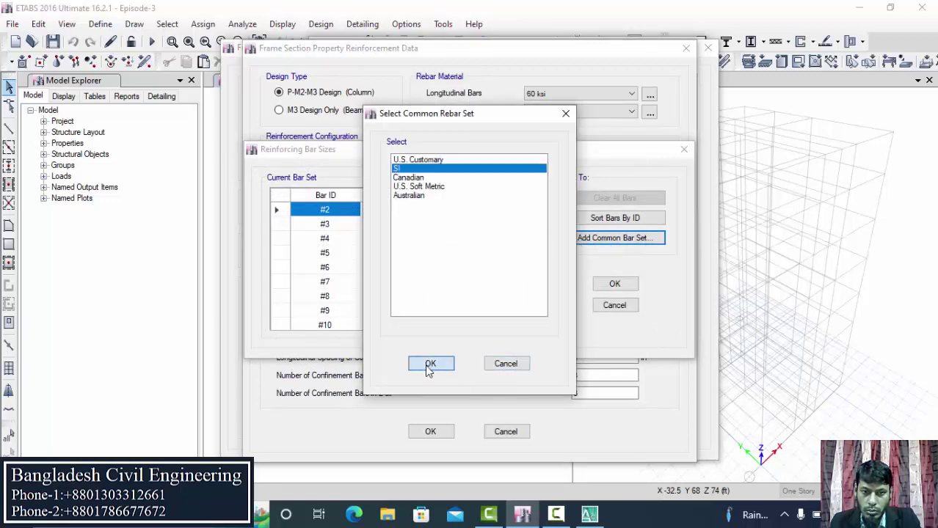
{"action": "left_click", "coordinate": [607, 282]}
Set both the longitudinal bar size and the corner bar size of the column section to 16
{"action": "left_click", "coordinate": [544, 263]}
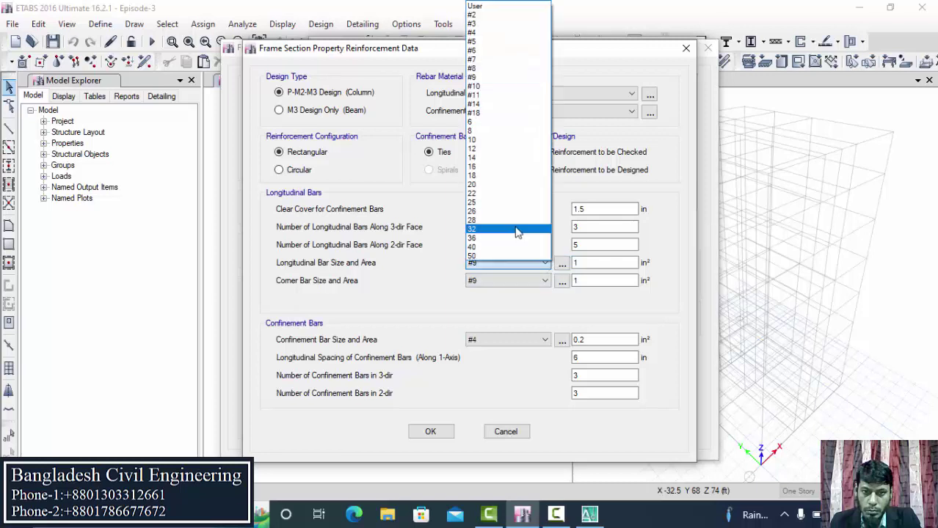
{"action": "left_click", "coordinate": [478, 167]}
{"action": "left_click", "coordinate": [544, 280]}
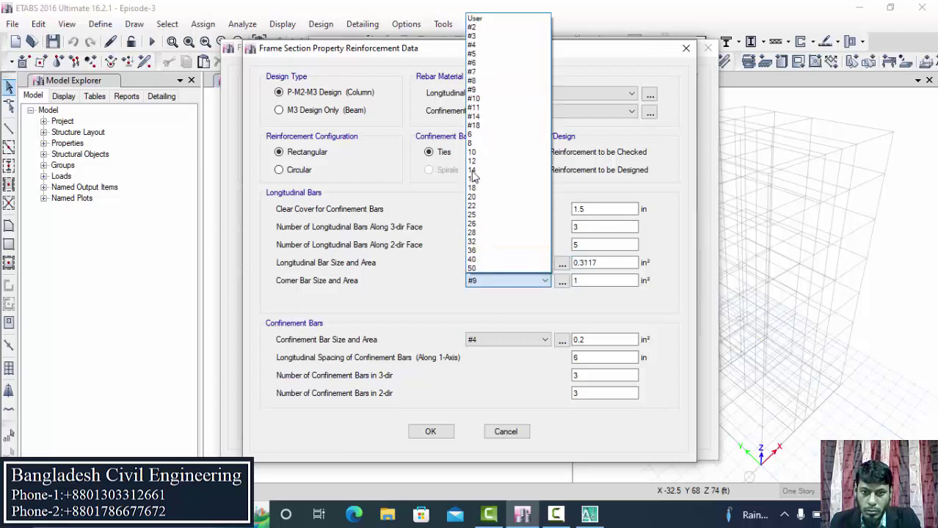
{"action": "left_click", "coordinate": [472, 170]}
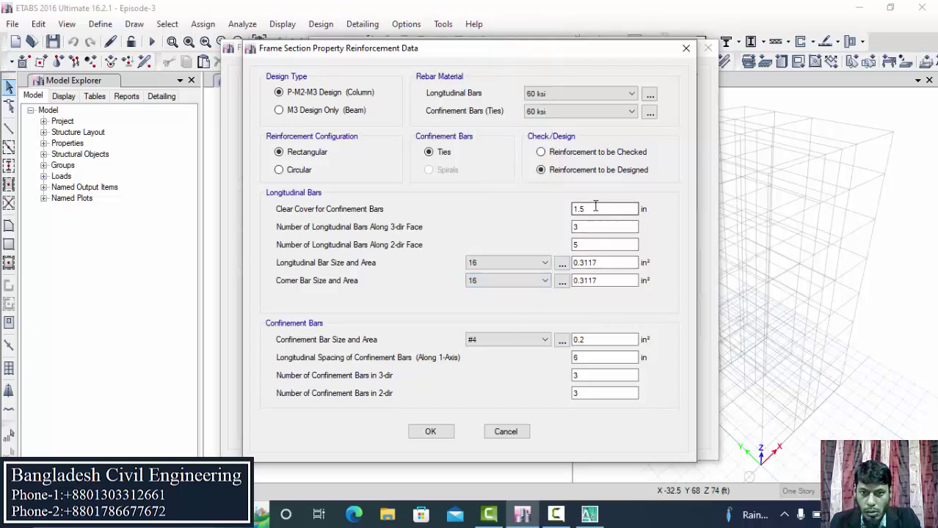
Set the confinement bar size to 10 and the design option to Reinforcement to be Checked
{"action": "left_click_drag", "start_coordinate": [609, 57], "coordinate": [498, 68]}
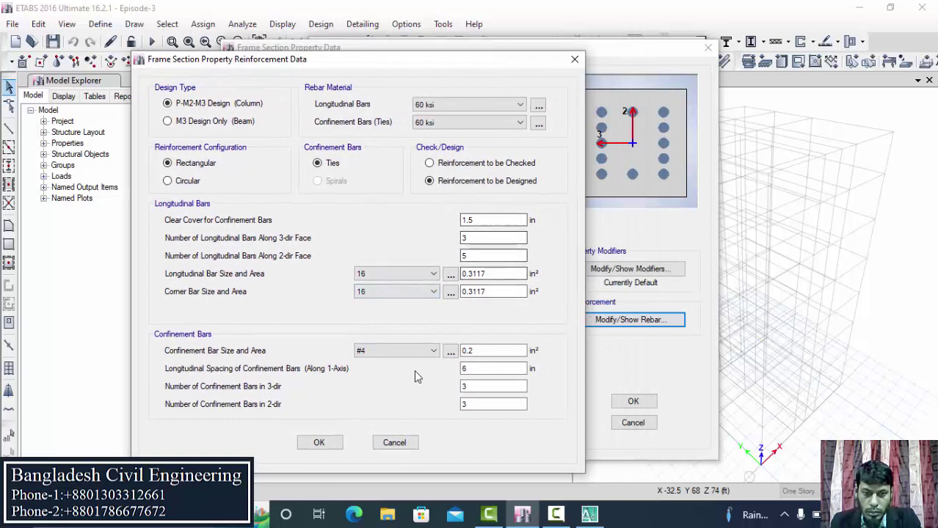
{"action": "left_click", "coordinate": [433, 351]}
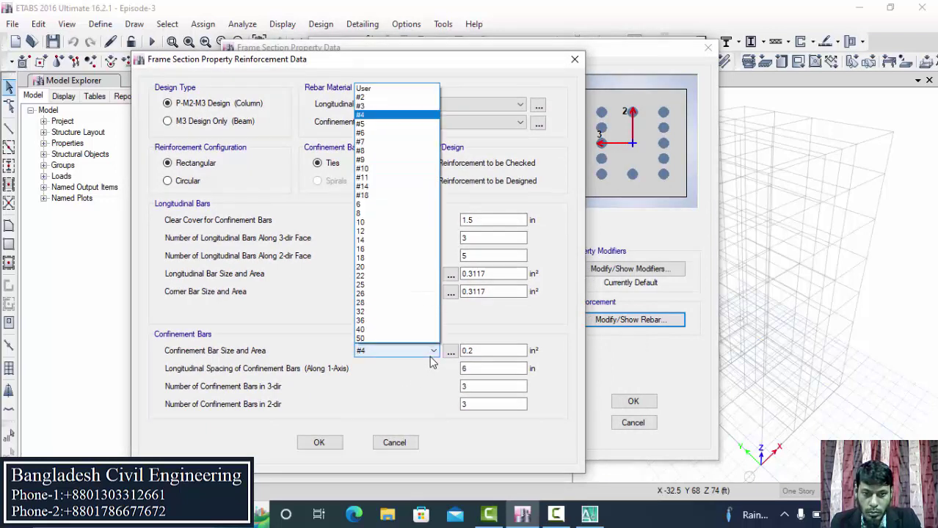
{"action": "left_click", "coordinate": [371, 221]}
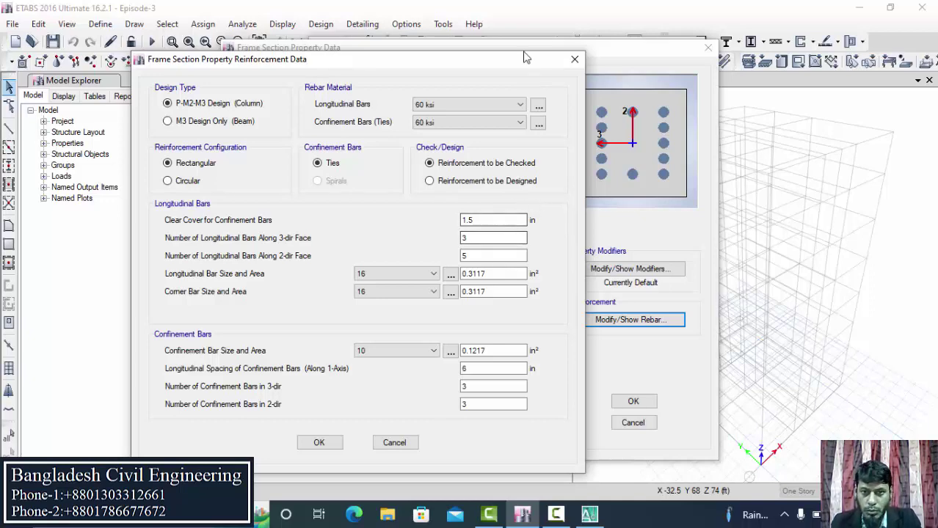
Set the number of longitudinal bars to 2 along both the 3-dir and 2-dir faces of the C1-12X12 section
{"action": "left_click_drag", "start_coordinate": [539, 61], "coordinate": [514, 55]}
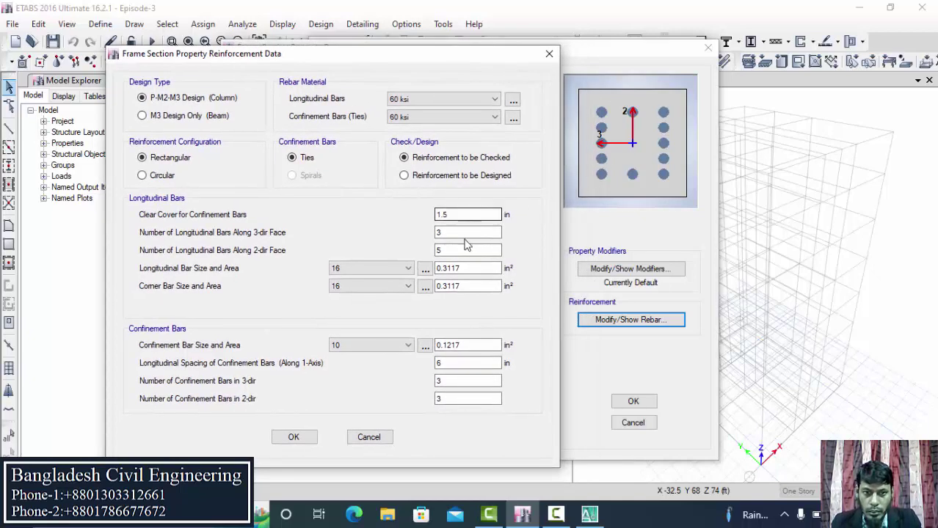
{"action": "key", "text": "BackSpace"}
{"action": "type", "text": "2"}
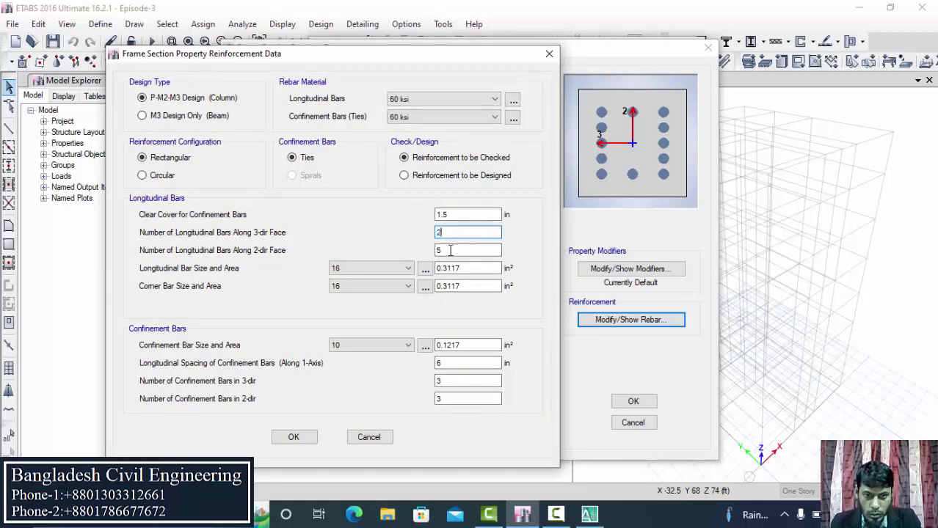
{"action": "key", "text": "Tab"}
{"action": "type", "text": "2"}
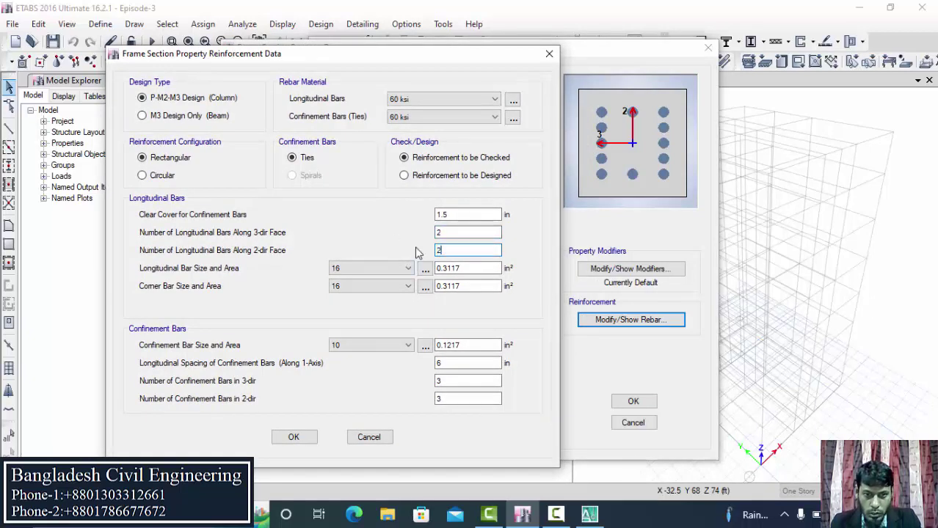
{"action": "left_click", "coordinate": [296, 436]}
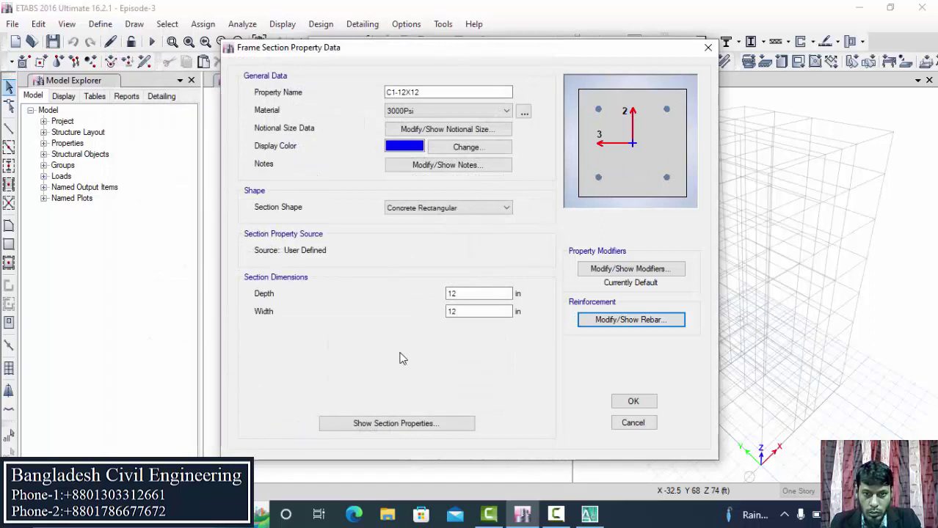
Set the number of longitudinal bars along the 3-dir face of the C1-12X12 section to 3
{"action": "left_click", "coordinate": [638, 272]}
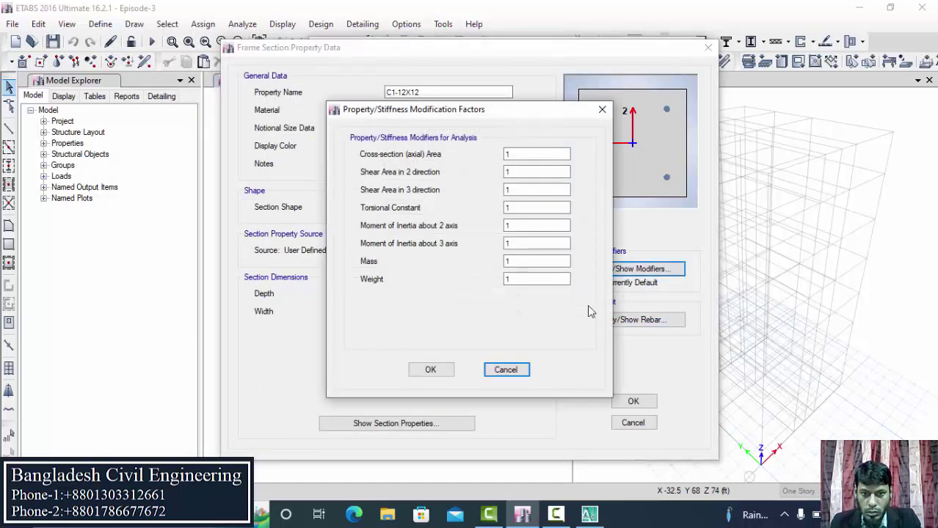
{"action": "left_click", "coordinate": [505, 369]}
{"action": "left_click", "coordinate": [614, 321]}
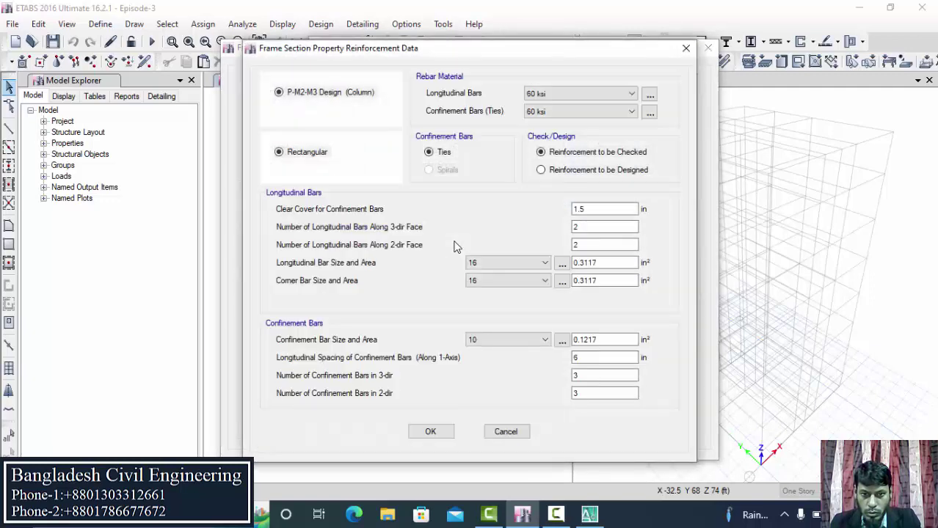
{"action": "double_click", "coordinate": [609, 226]}
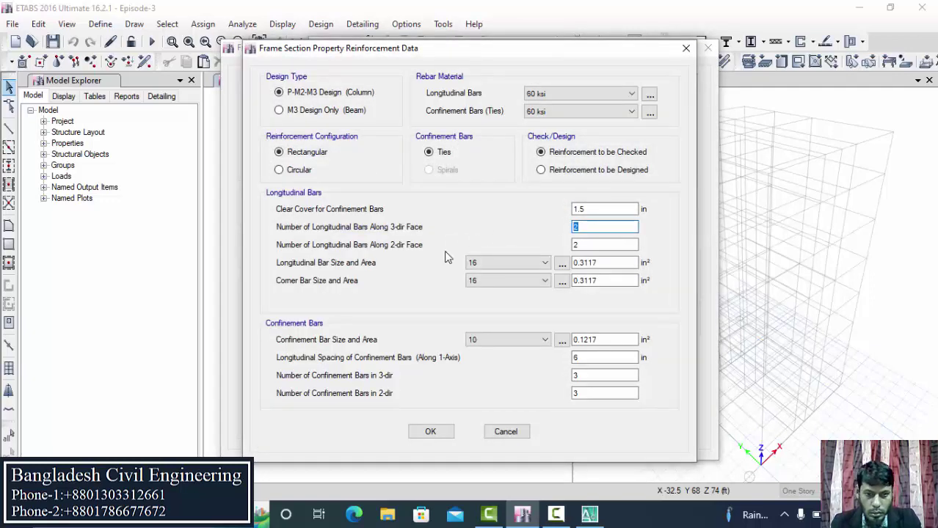
{"action": "left_click", "coordinate": [431, 432]}
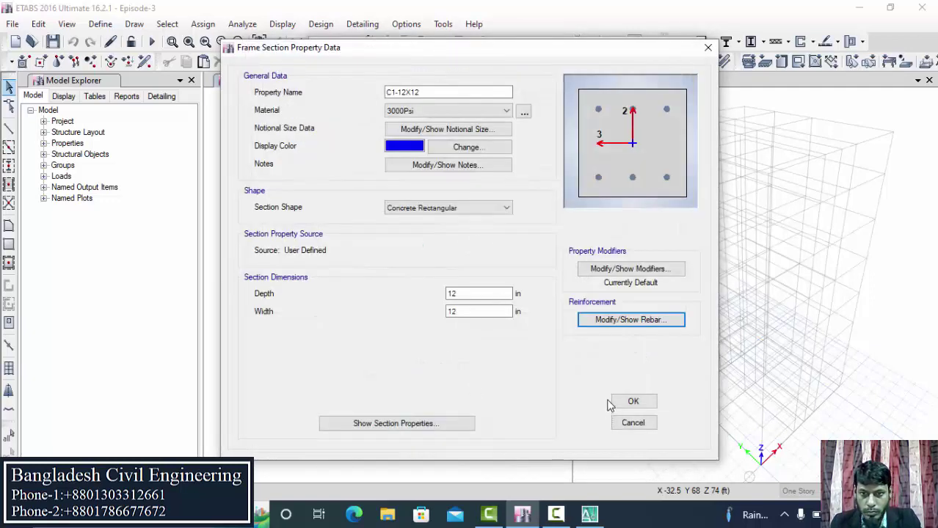
Set the C1-12X12 longitudinal bars to 2 along the 3-dir face and 3 along the 2-dir face, and save the section
{"action": "left_click", "coordinate": [631, 320]}
{"action": "double_click", "coordinate": [598, 227]}
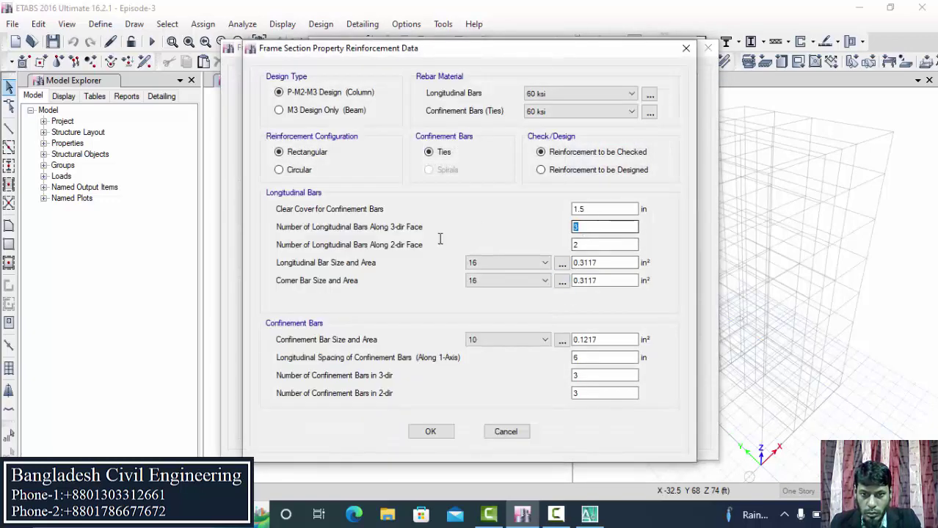
{"action": "type", "text": "2"}
{"action": "key", "text": "Tab"}
{"action": "type", "text": "3"}
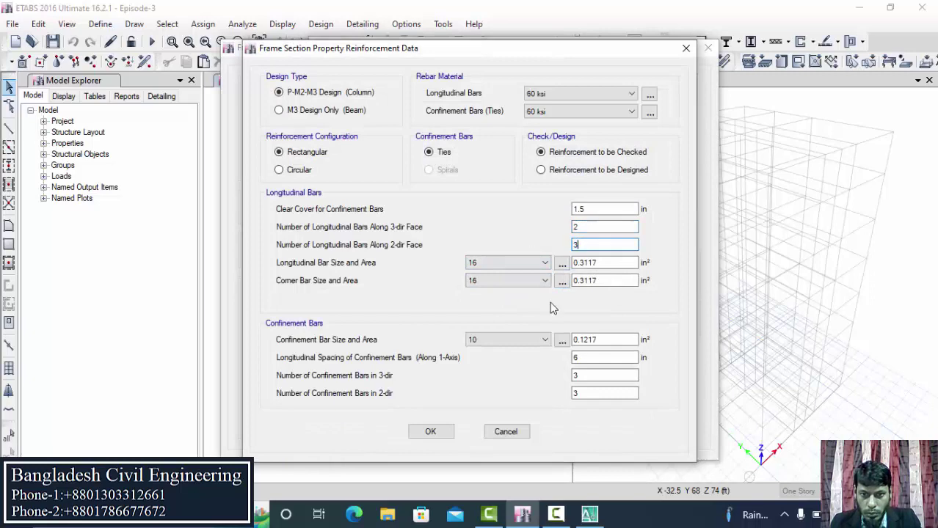
{"action": "left_click", "coordinate": [430, 432]}
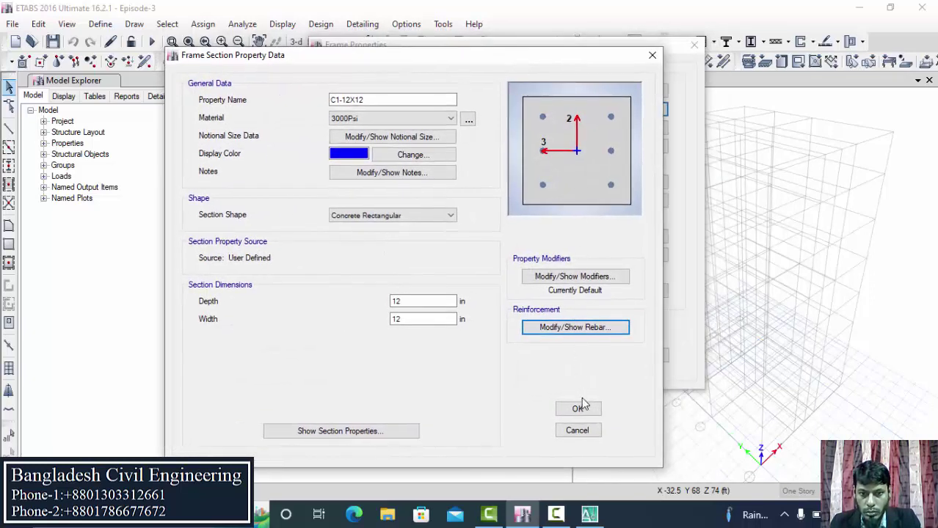
{"action": "left_click", "coordinate": [632, 401]}
Delete the W10X12 frame section property
{"action": "left_click", "coordinate": [356, 190]}
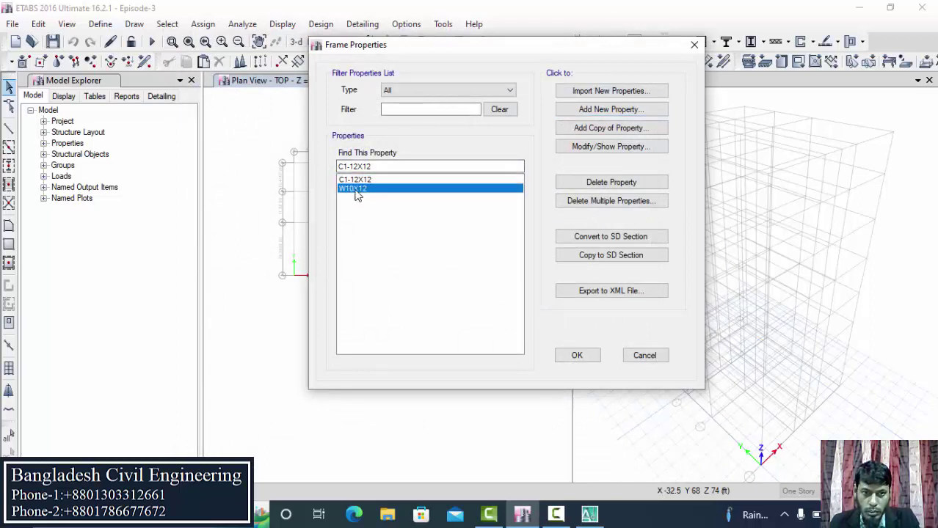
{"action": "left_click", "coordinate": [606, 183]}
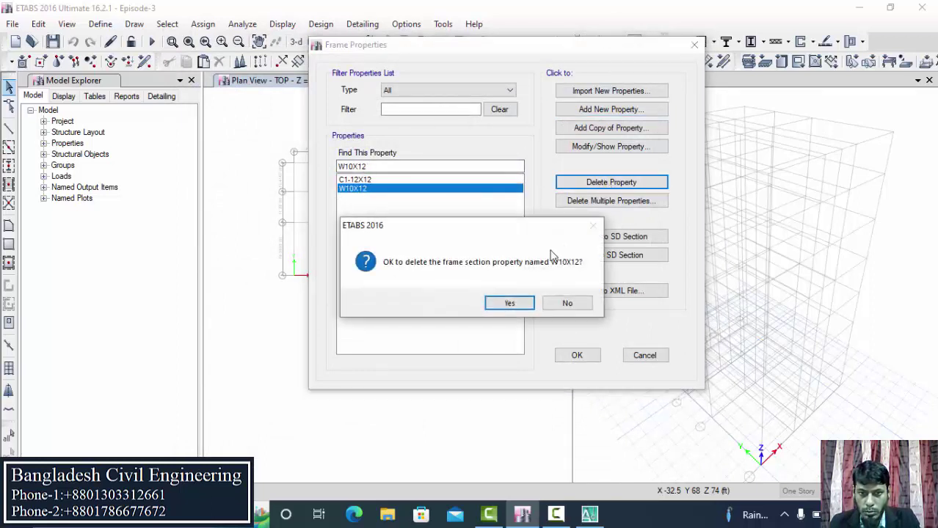
{"action": "left_click", "coordinate": [513, 302]}
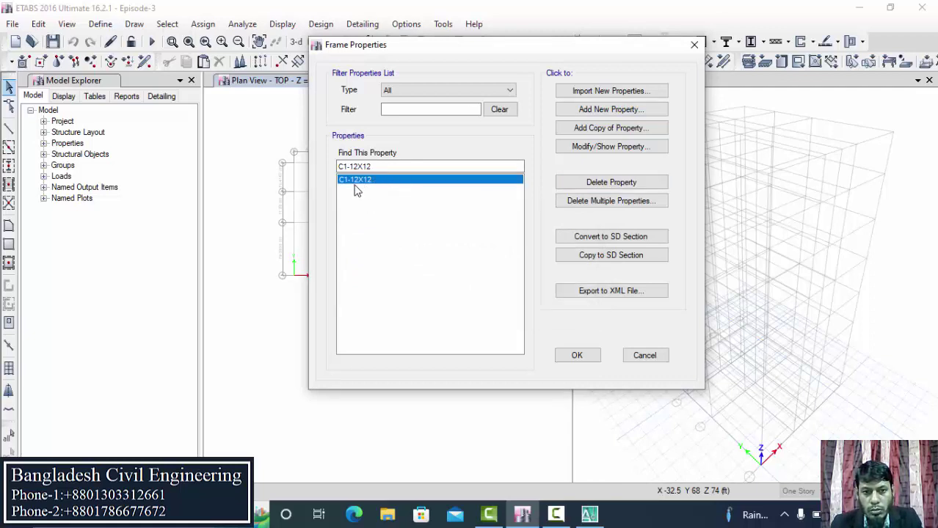
Create a copy of the C1-12X12 section named C2-12X15 and change its width to match the new name
{"action": "left_click", "coordinate": [613, 129]}
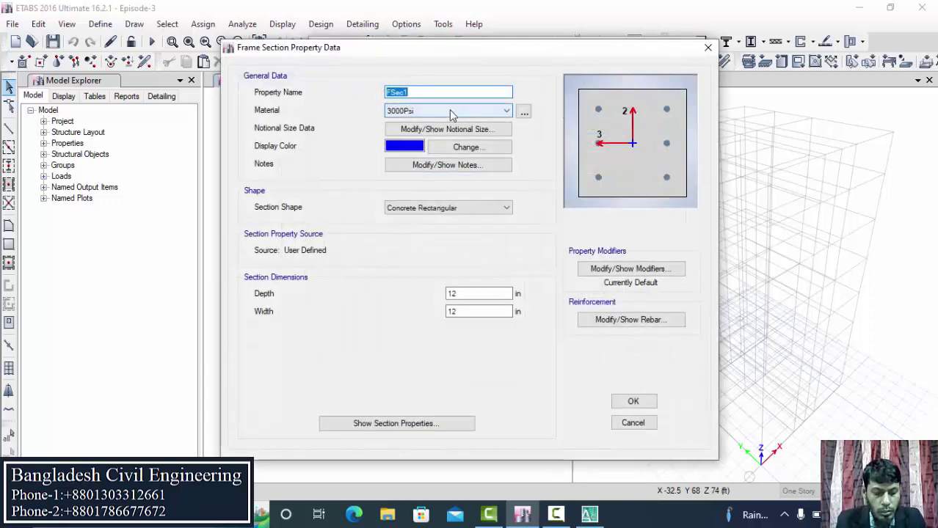
{"action": "type", "text": "C2-1"}
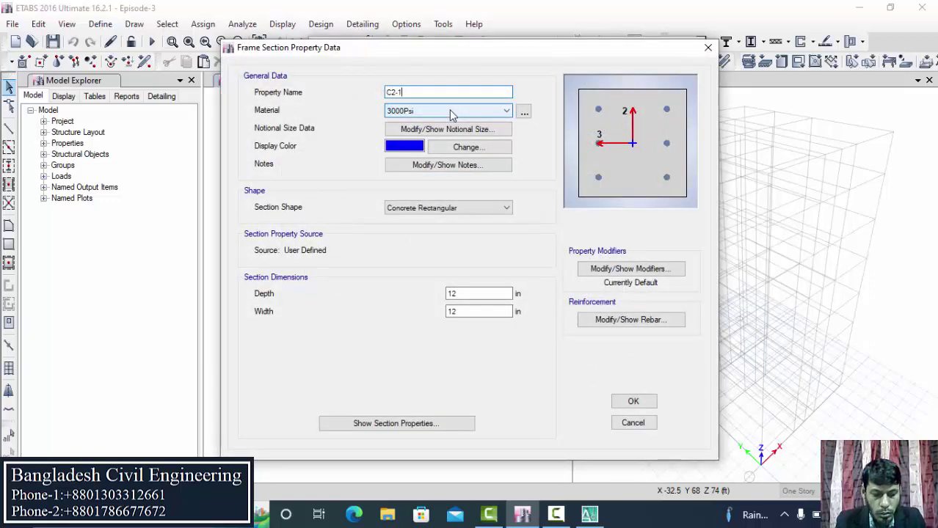
{"action": "type", "text": "2X1"}
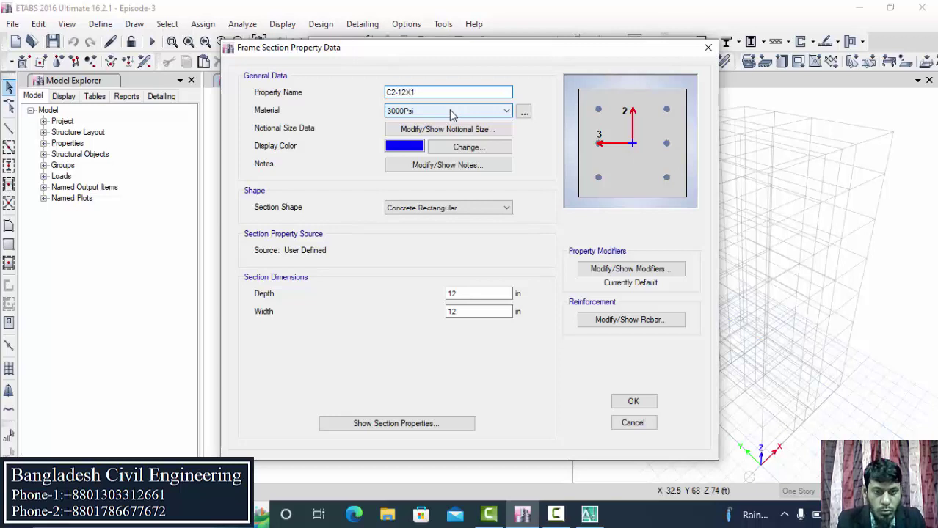
{"action": "type", "text": "5"}
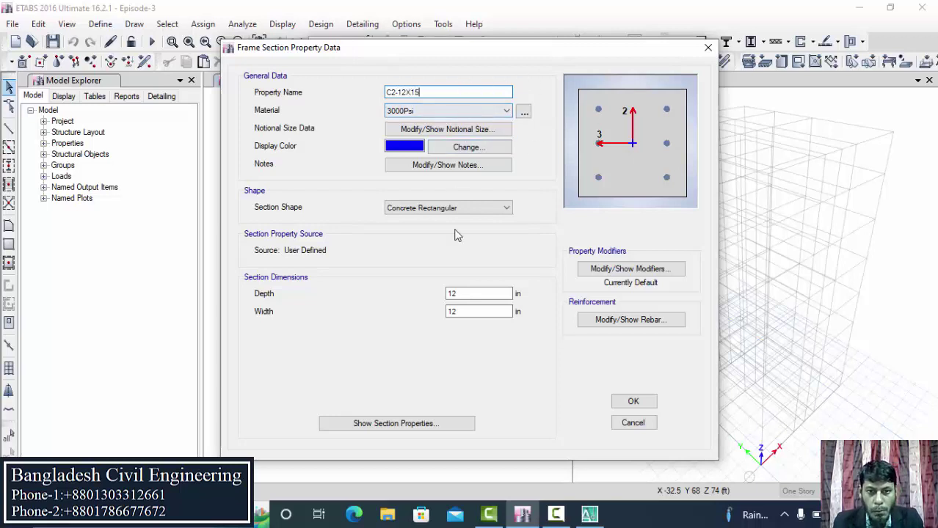
{"action": "double_click", "coordinate": [473, 311]}
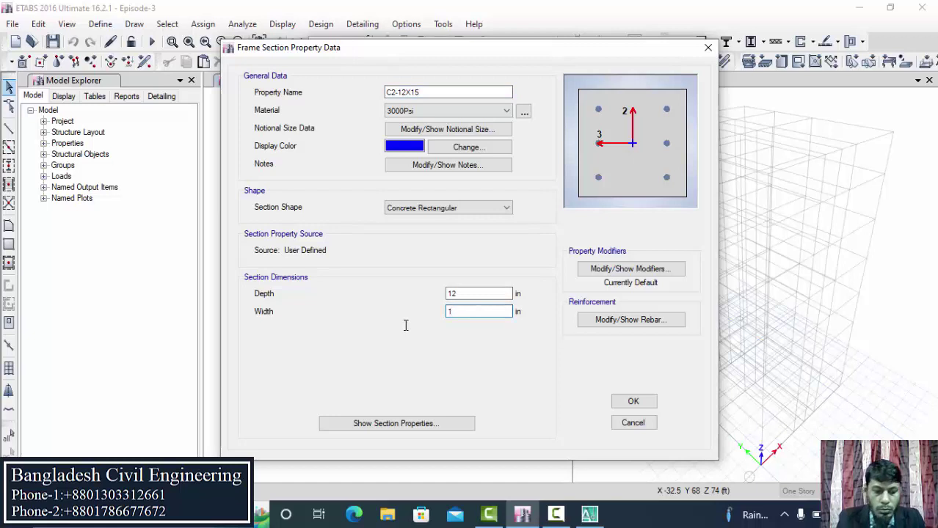
Set the number of longitudinal bars along the 2-dir face of the C2-12X15 section to 4
{"action": "left_click", "coordinate": [637, 322]}
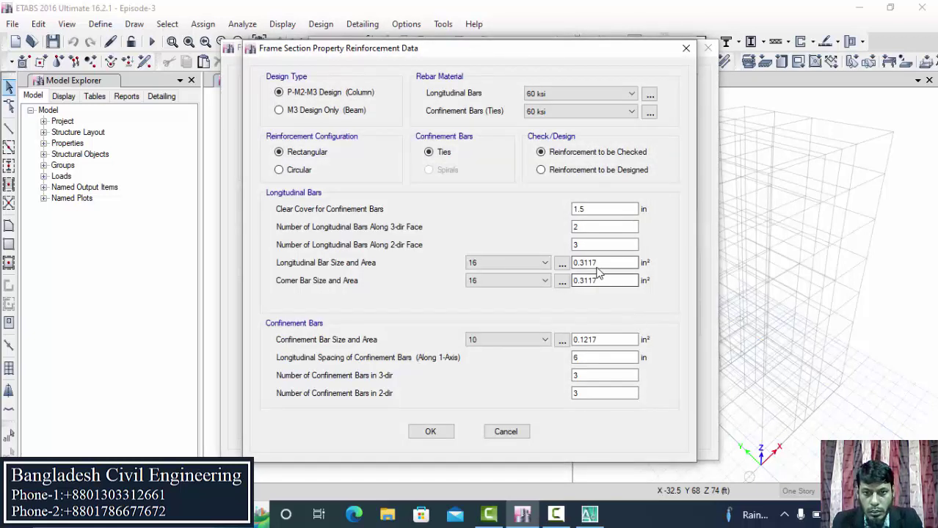
{"action": "double_click", "coordinate": [591, 245]}
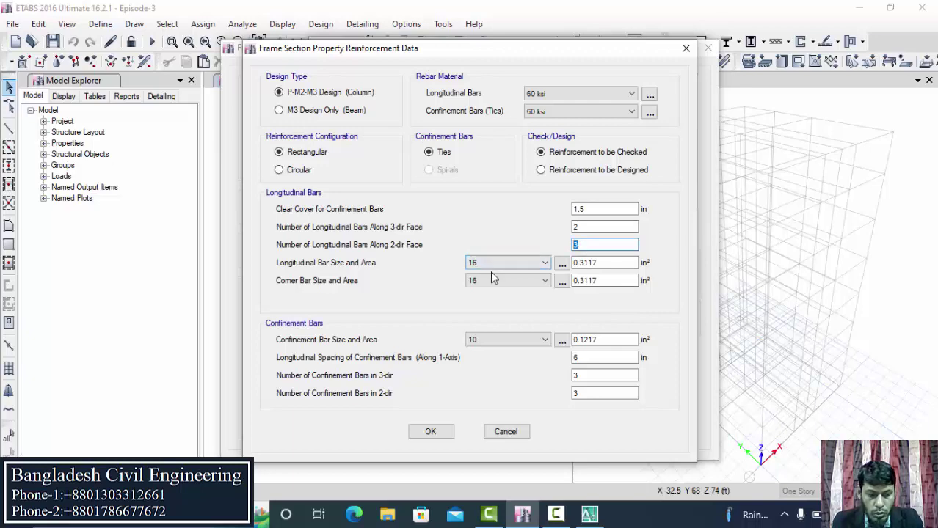
{"action": "type", "text": "4"}
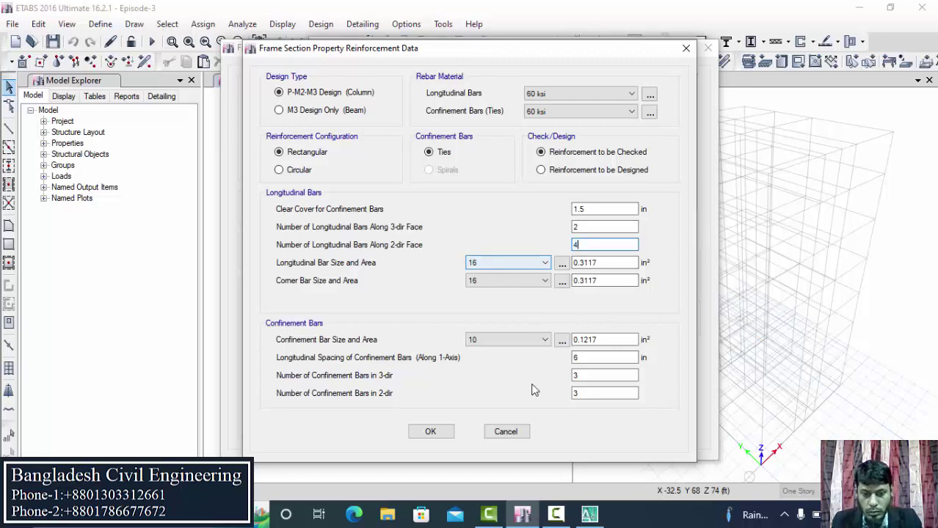
{"action": "left_click", "coordinate": [430, 432]}
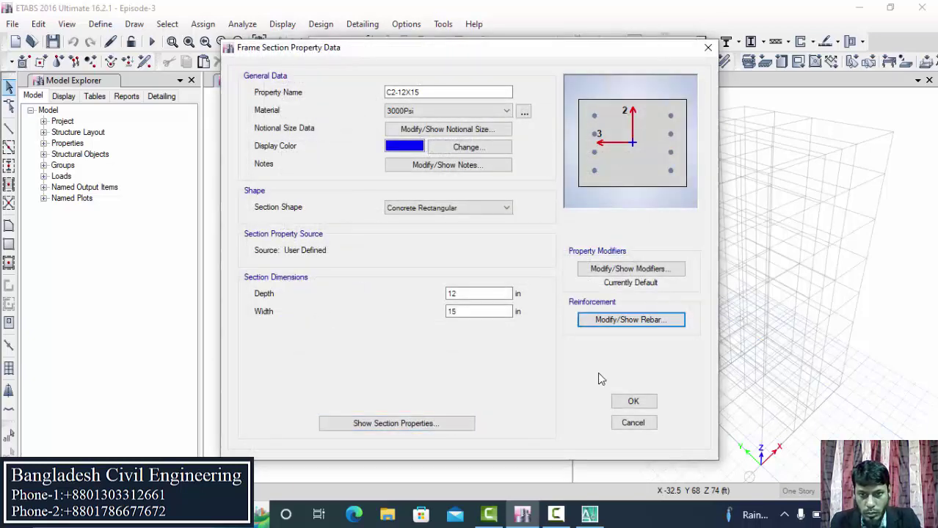
Set the C2-12X15 section's width to 12 in and depth to 15 in, and save the section
{"action": "double_click", "coordinate": [466, 311]}
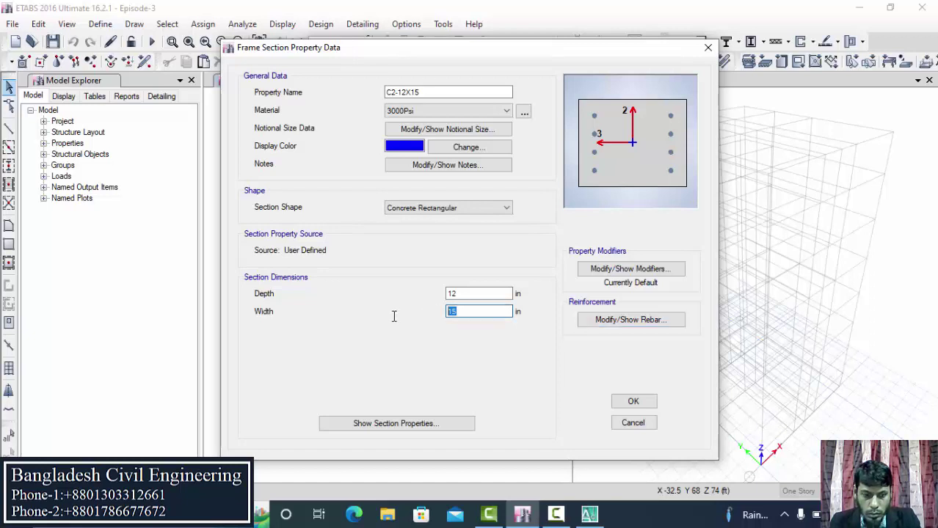
{"action": "type", "text": "12"}
{"action": "double_click", "coordinate": [470, 293]}
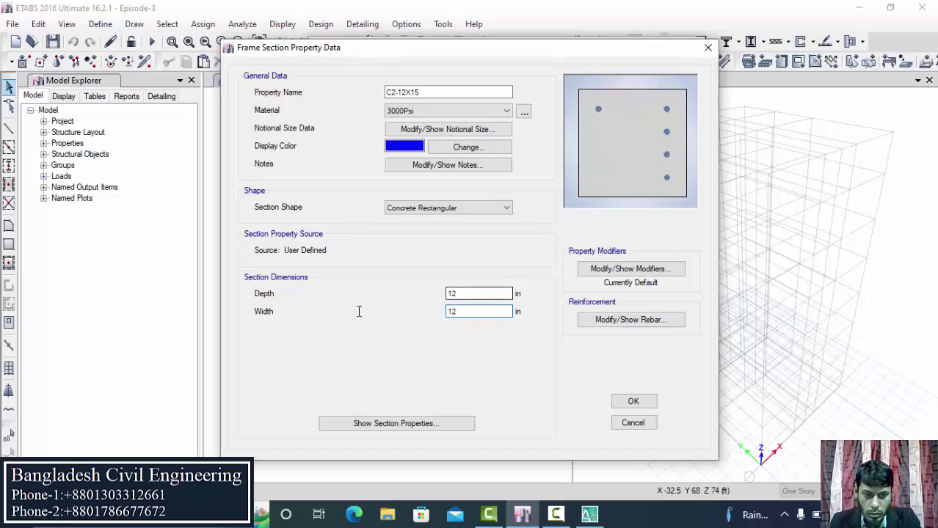
{"action": "type", "text": "1"}
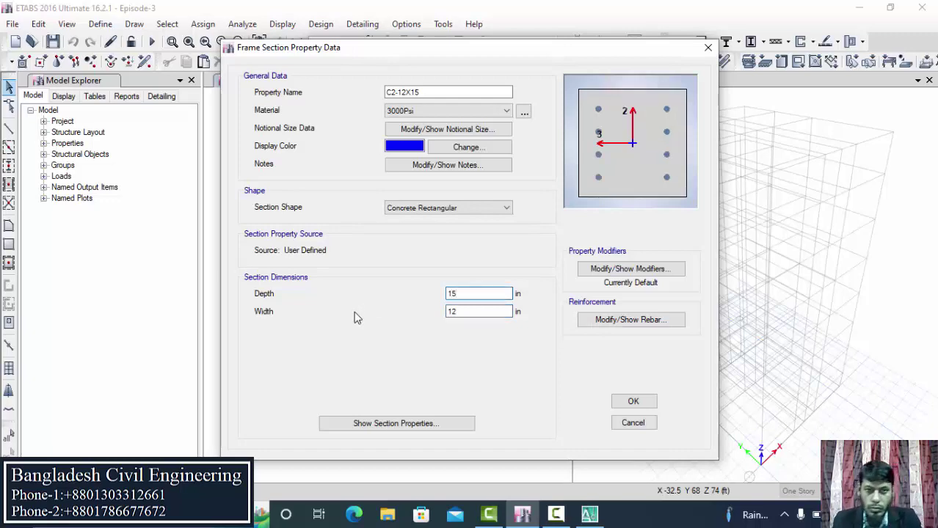
{"action": "left_click", "coordinate": [635, 403]}
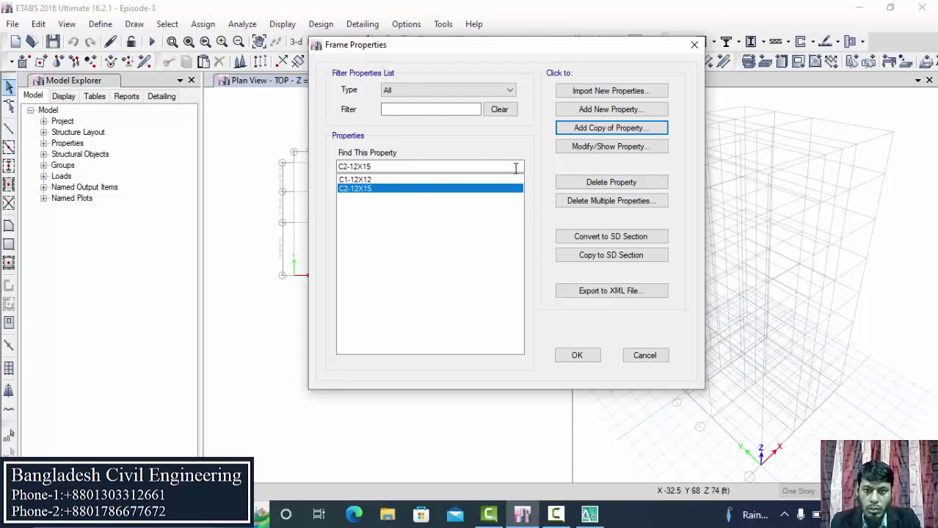
Create a copy of the C2-12X15 section named C3-12X18 and set its depth to 18 in
{"action": "left_click", "coordinate": [619, 131]}
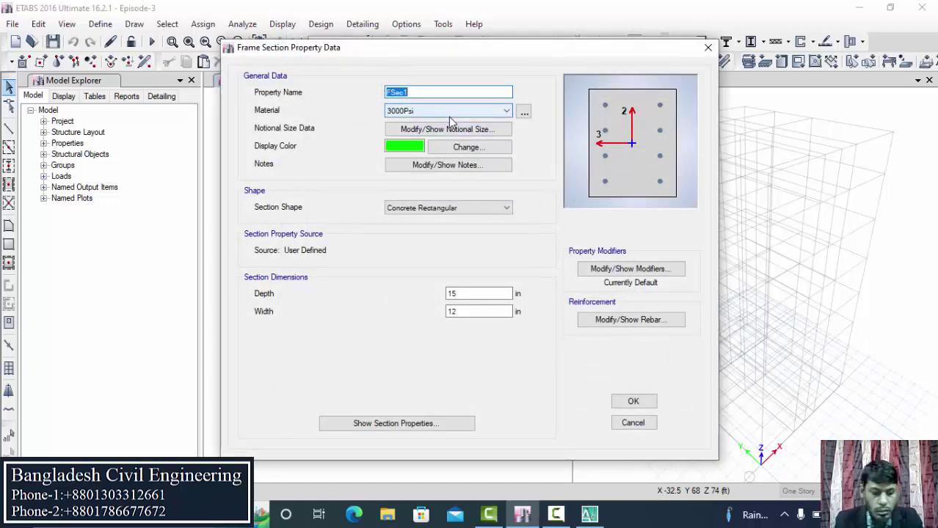
{"action": "type", "text": "C3-"}
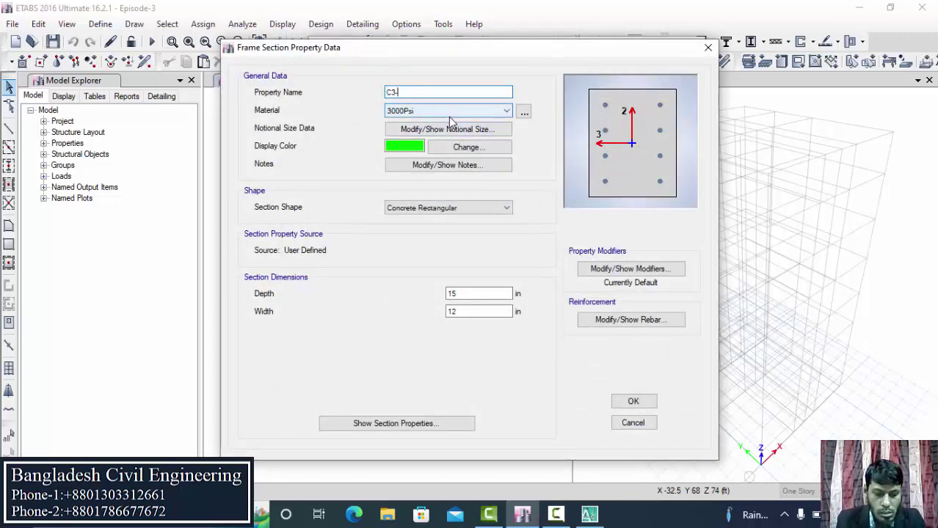
{"action": "type", "text": "12"}
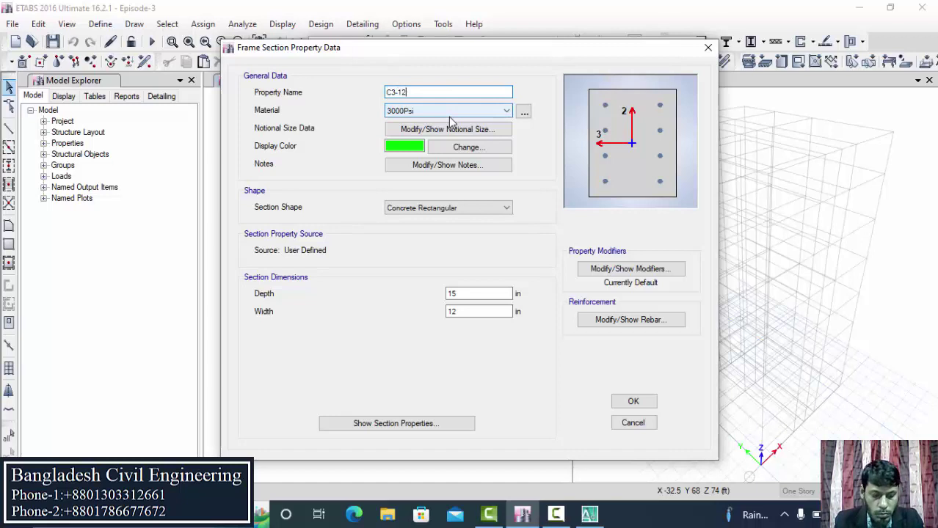
{"action": "type", "text": "X18"}
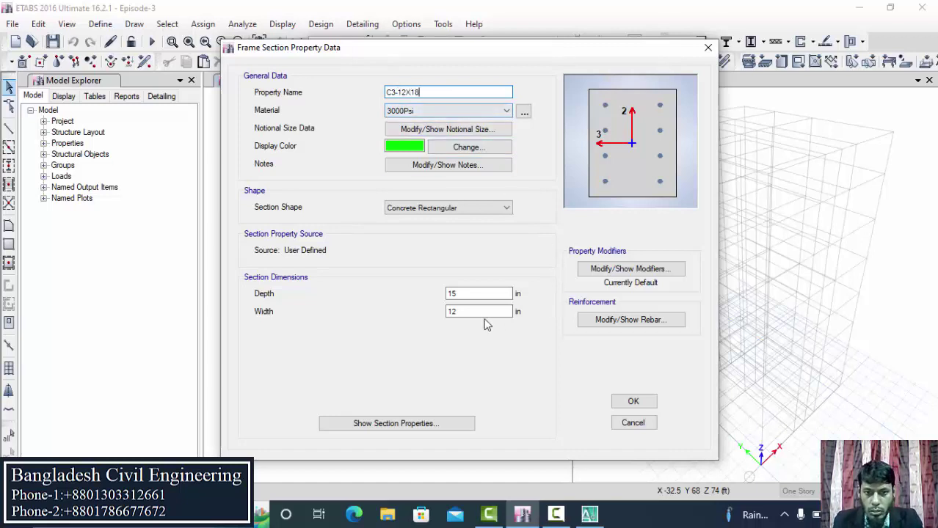
{"action": "left_click_drag", "start_coordinate": [473, 293], "coordinate": [400, 295]}
{"action": "type", "text": "1"}
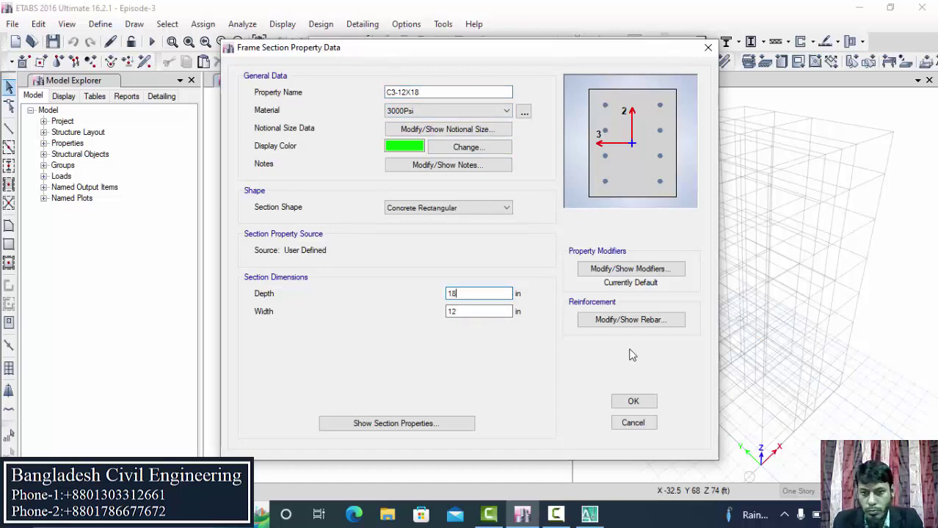
Set the C3-12X18 longitudinal bars to 5 along the 2-dir face and 3 along the 3-dir face, and save the section
{"action": "left_click", "coordinate": [645, 323]}
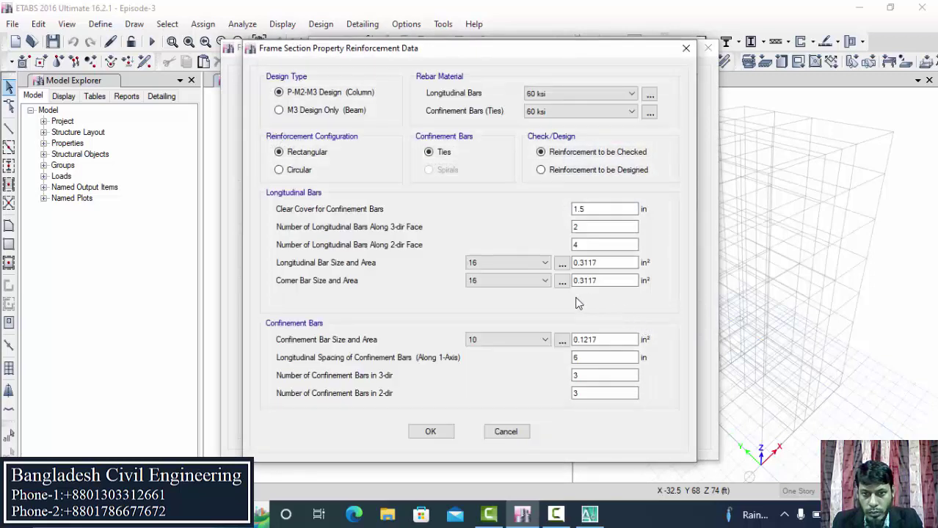
{"action": "double_click", "coordinate": [584, 246]}
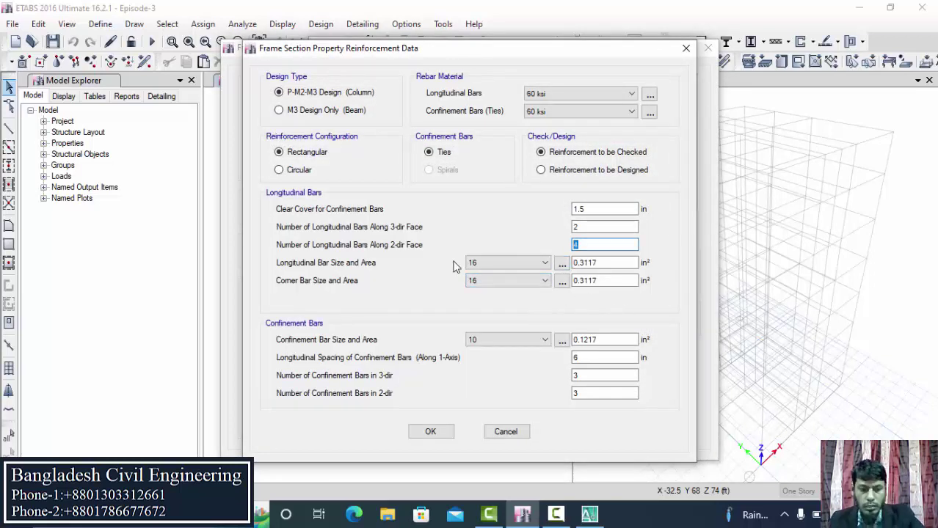
{"action": "type", "text": "5"}
{"action": "double_click", "coordinate": [581, 227]}
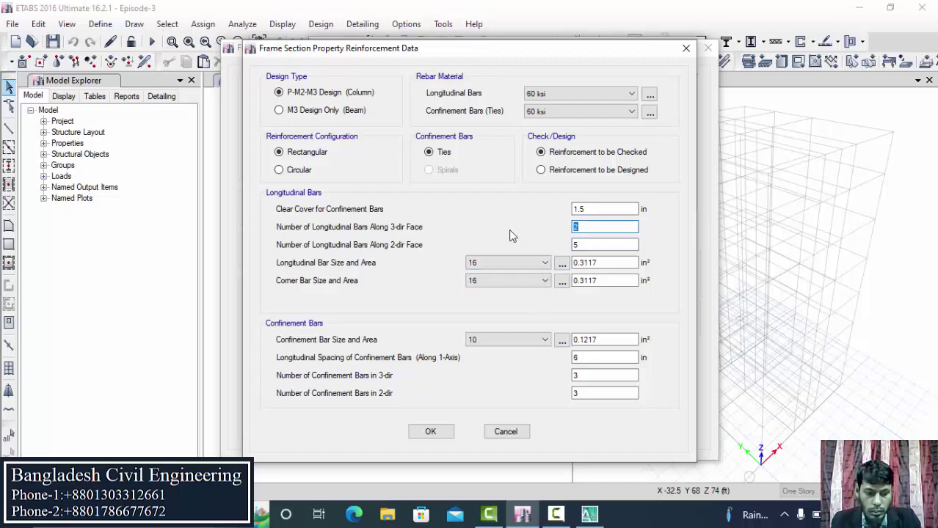
{"action": "type", "text": "3"}
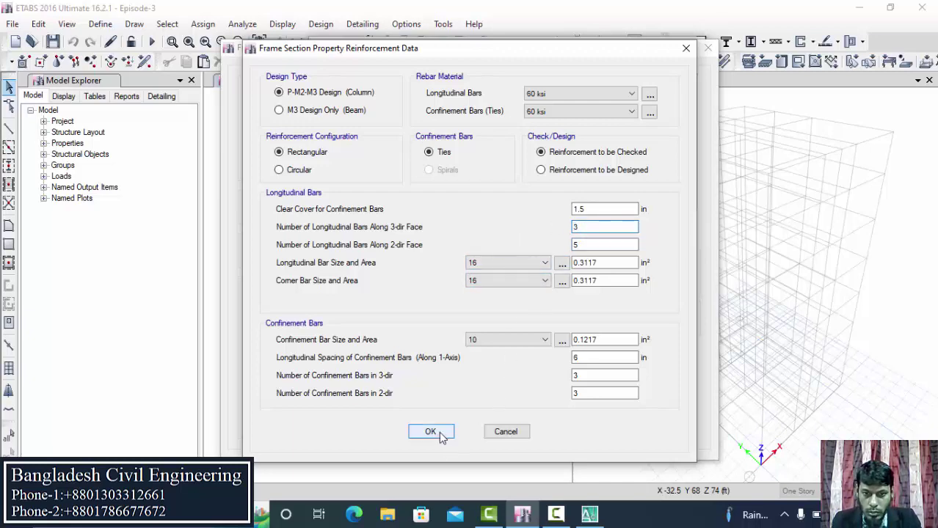
{"action": "left_click", "coordinate": [438, 432]}
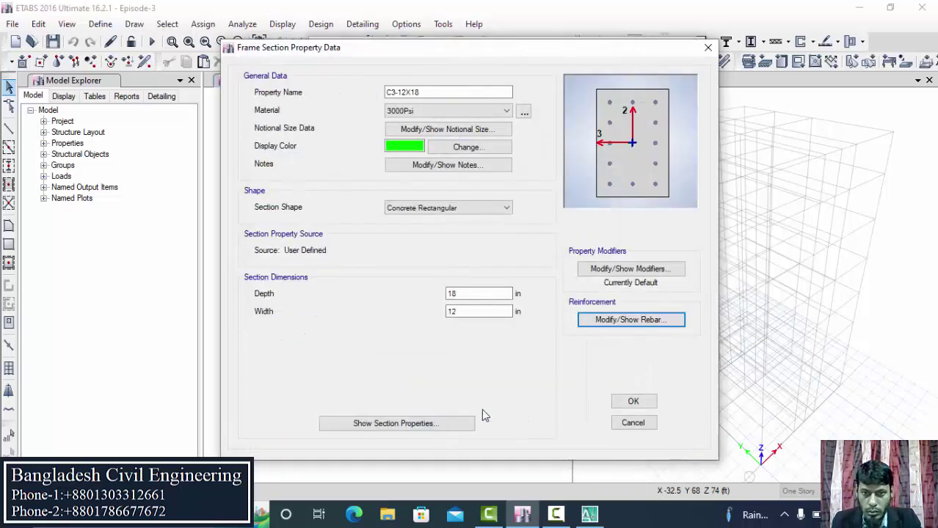
{"action": "left_click", "coordinate": [629, 401]}
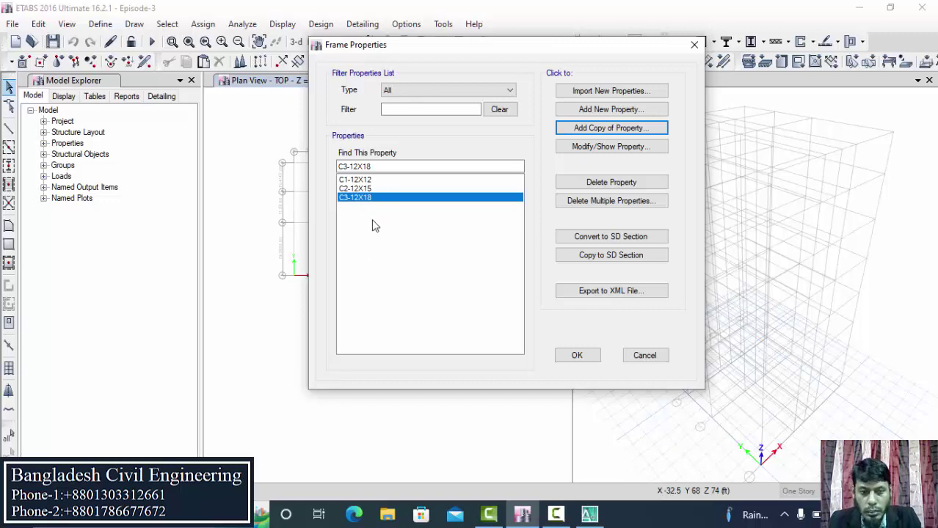
Add a new concrete rectangular frame section and begin its property name with B1-
{"action": "left_click", "coordinate": [603, 116]}
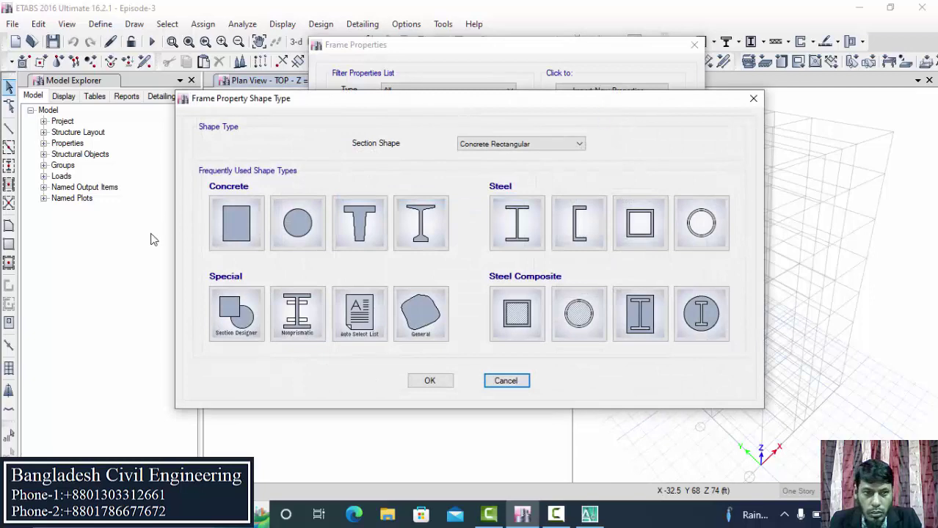
{"action": "left_click", "coordinate": [220, 228]}
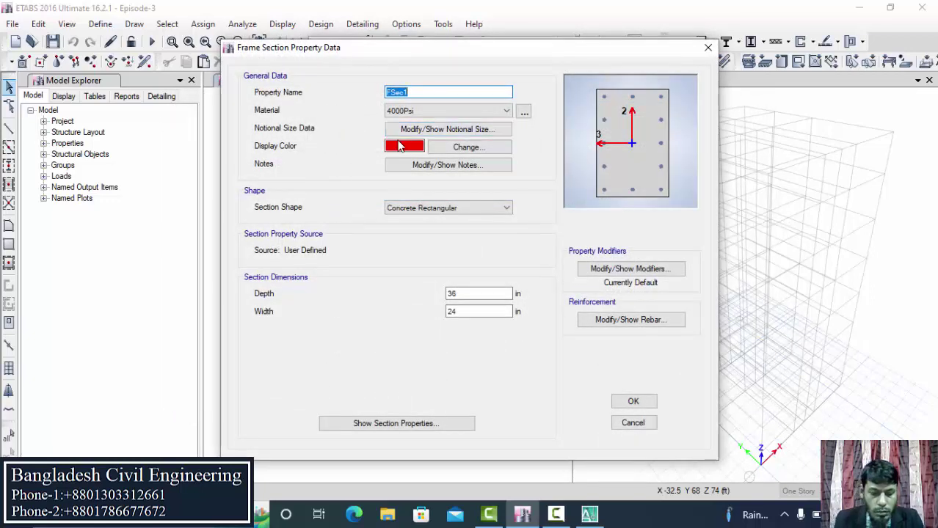
{"action": "type", "text": "B1-"}
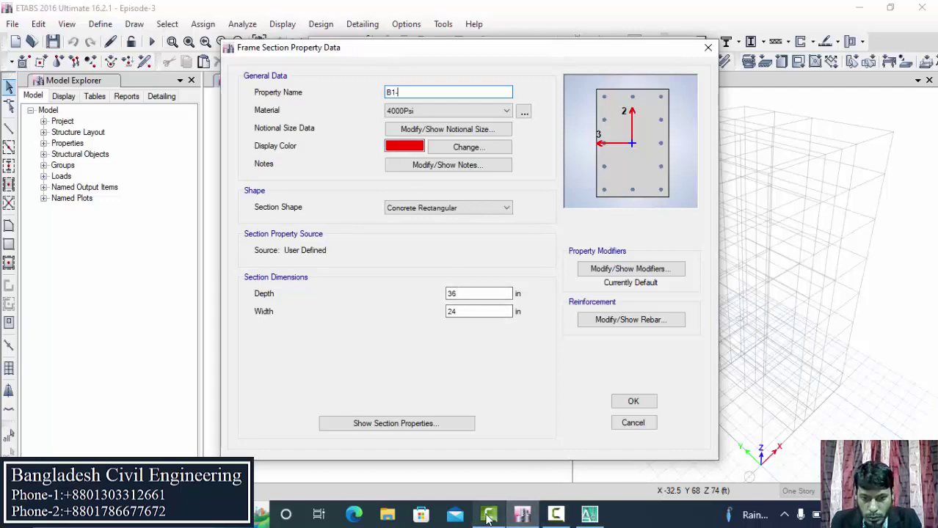
Switch to the AutoCAD drawing and examine the column layout's span lengths between grids 1 to 4 and A to E
{"action": "left_click", "coordinate": [589, 514]}
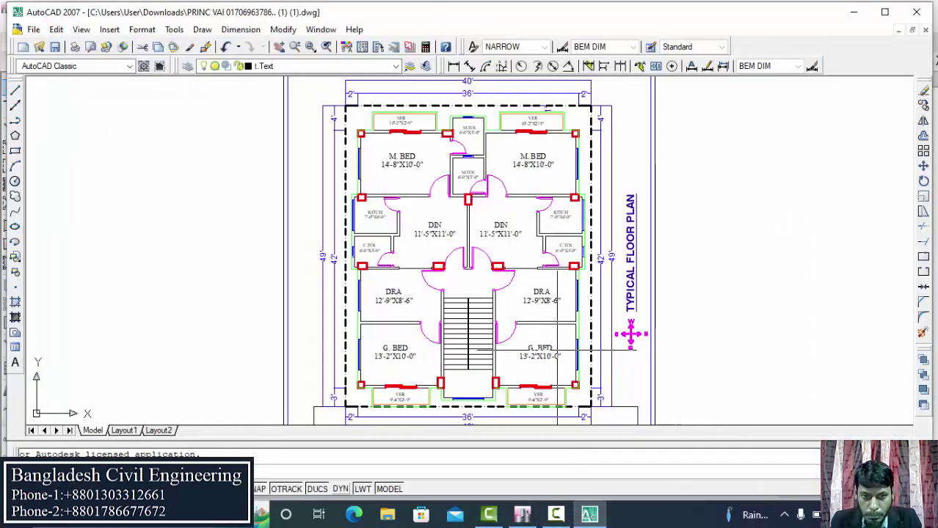
{"action": "scroll", "coordinate": [416, 253], "scroll_direction": "up", "scroll_amount": 5}
{"action": "scroll", "coordinate": [524, 233], "scroll_direction": "down", "scroll_amount": 10}
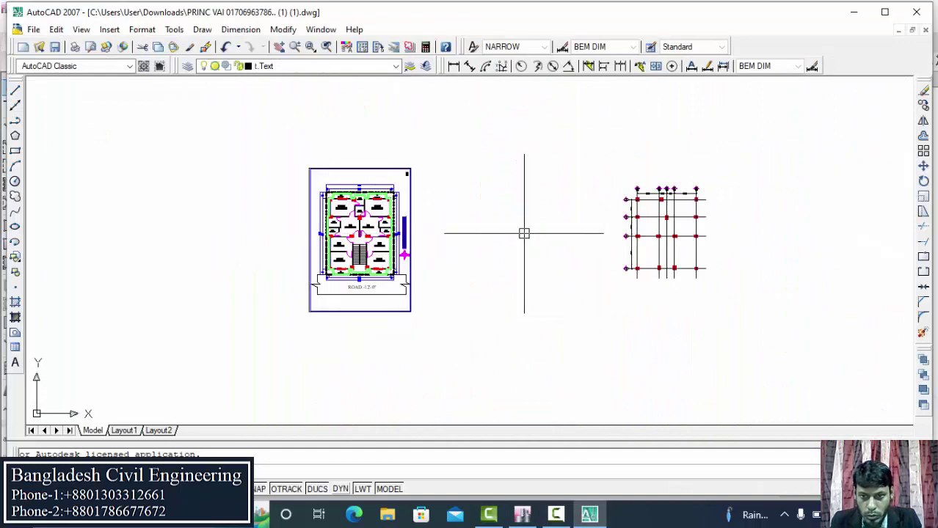
{"action": "scroll", "coordinate": [587, 228], "scroll_direction": "up", "scroll_amount": 6}
{"action": "scroll", "coordinate": [449, 279], "scroll_direction": "down", "scroll_amount": 2}
{"action": "scroll", "coordinate": [446, 294], "scroll_direction": "up", "scroll_amount": 2}
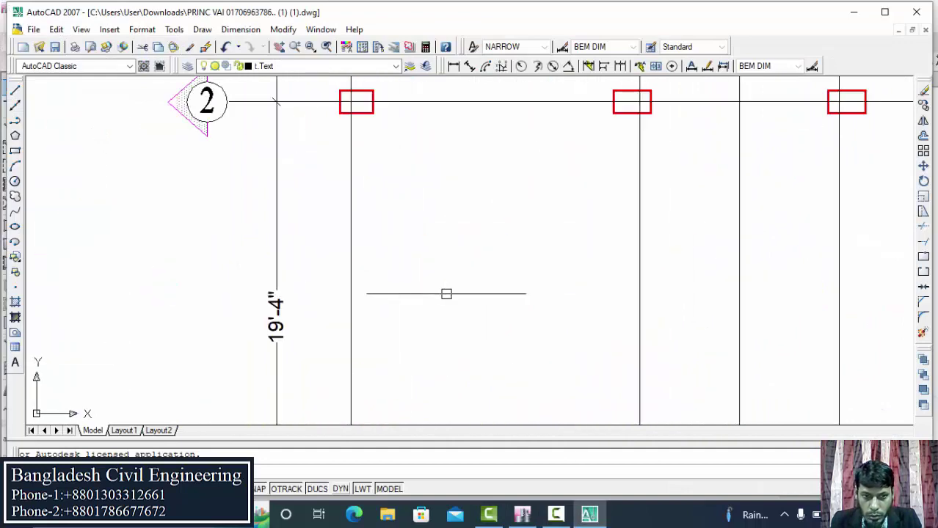
{"action": "scroll", "coordinate": [446, 295], "scroll_direction": "down", "scroll_amount": 2}
{"action": "scroll", "coordinate": [349, 297], "scroll_direction": "down", "scroll_amount": 2}
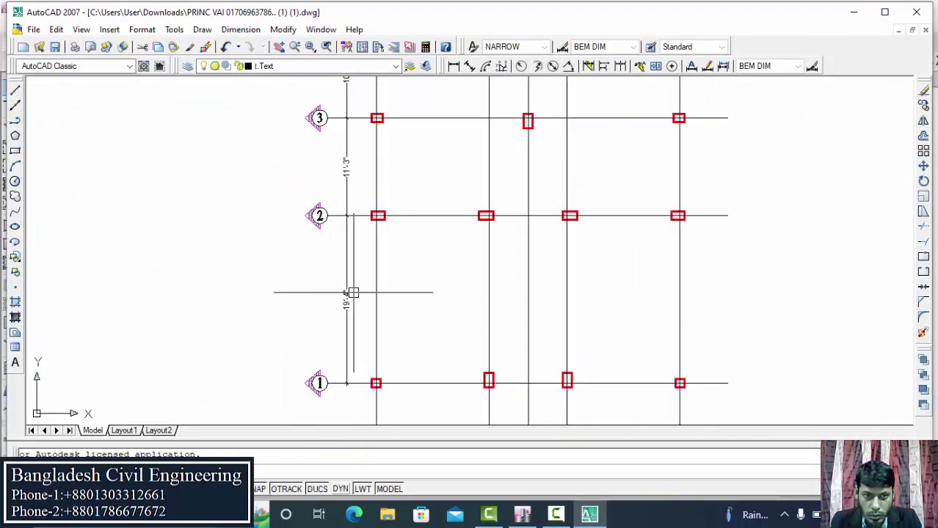
{"action": "scroll", "coordinate": [349, 299], "scroll_direction": "up", "scroll_amount": 3}
{"action": "scroll", "coordinate": [362, 293], "scroll_direction": "down", "scroll_amount": 4}
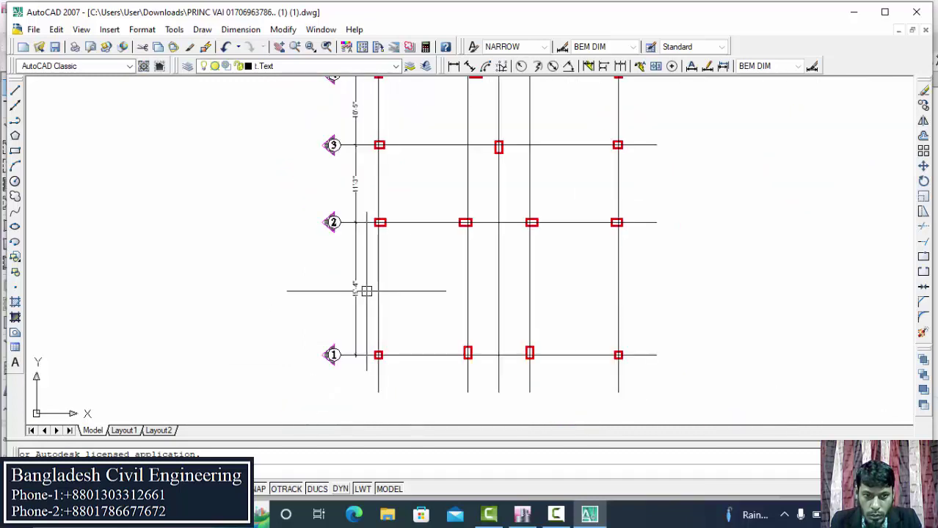
{"action": "scroll", "coordinate": [367, 294], "scroll_direction": "down", "scroll_amount": 2}
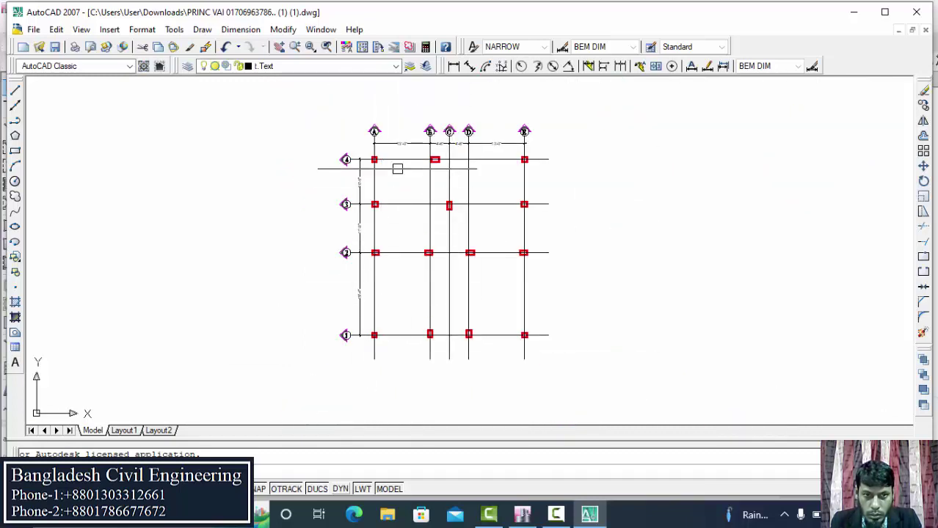
{"action": "scroll", "coordinate": [397, 169], "scroll_direction": "up", "scroll_amount": 6}
{"action": "scroll", "coordinate": [533, 142], "scroll_direction": "down", "scroll_amount": 2}
{"action": "scroll", "coordinate": [447, 169], "scroll_direction": "down", "scroll_amount": 2}
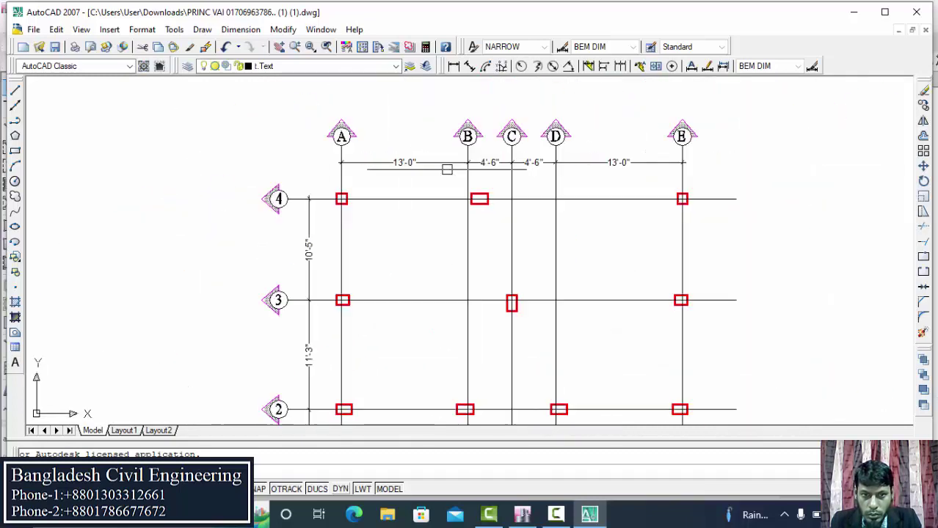
{"action": "scroll", "coordinate": [433, 163], "scroll_direction": "down", "scroll_amount": 2}
{"action": "scroll", "coordinate": [427, 182], "scroll_direction": "up", "scroll_amount": 2}
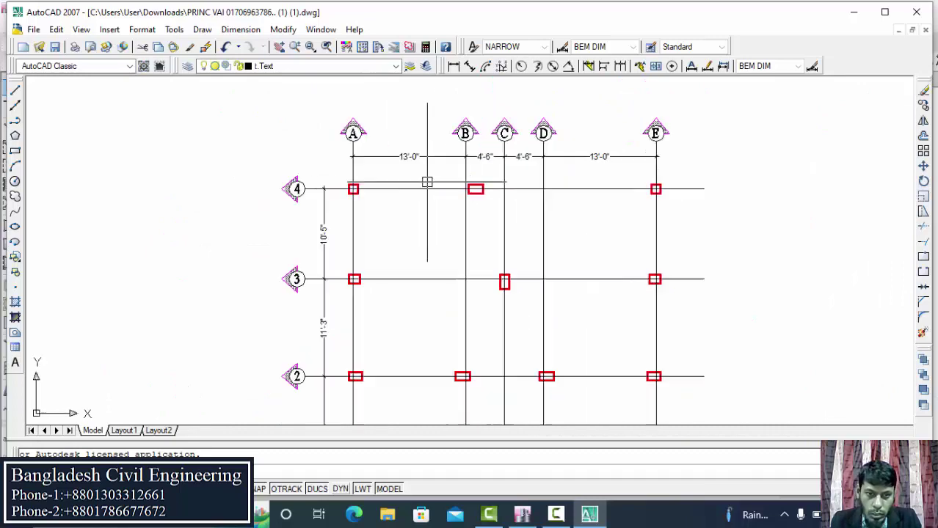
{"action": "scroll", "coordinate": [427, 182], "scroll_direction": "up", "scroll_amount": 3}
{"action": "scroll", "coordinate": [439, 157], "scroll_direction": "down", "scroll_amount": 5}
{"action": "scroll", "coordinate": [404, 230], "scroll_direction": "up", "scroll_amount": 5}
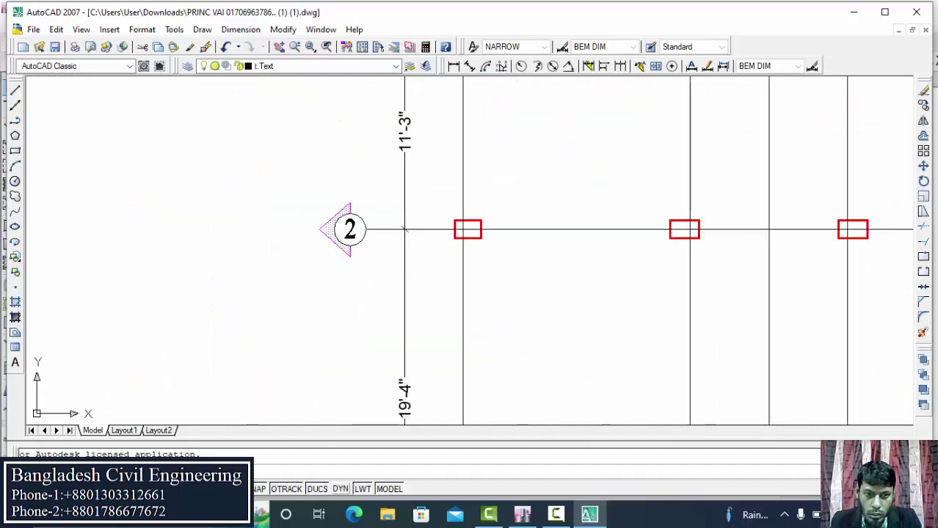
{"action": "scroll", "coordinate": [404, 230], "scroll_direction": "down", "scroll_amount": 4}
{"action": "scroll", "coordinate": [404, 301], "scroll_direction": "up", "scroll_amount": 3}
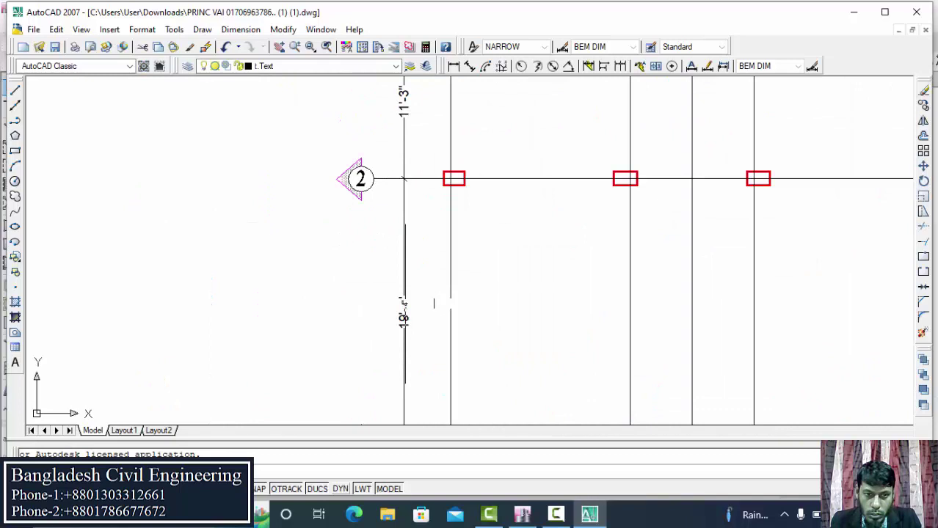
{"action": "scroll", "coordinate": [404, 297], "scroll_direction": "down", "scroll_amount": 4}
{"action": "scroll", "coordinate": [405, 298], "scroll_direction": "up", "scroll_amount": 3}
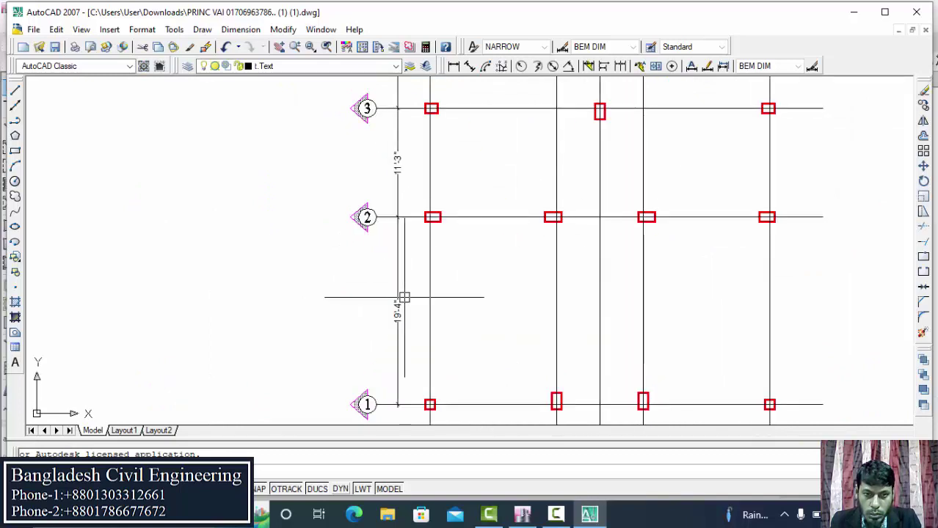
{"action": "scroll", "coordinate": [404, 297], "scroll_direction": "down", "scroll_amount": 2}
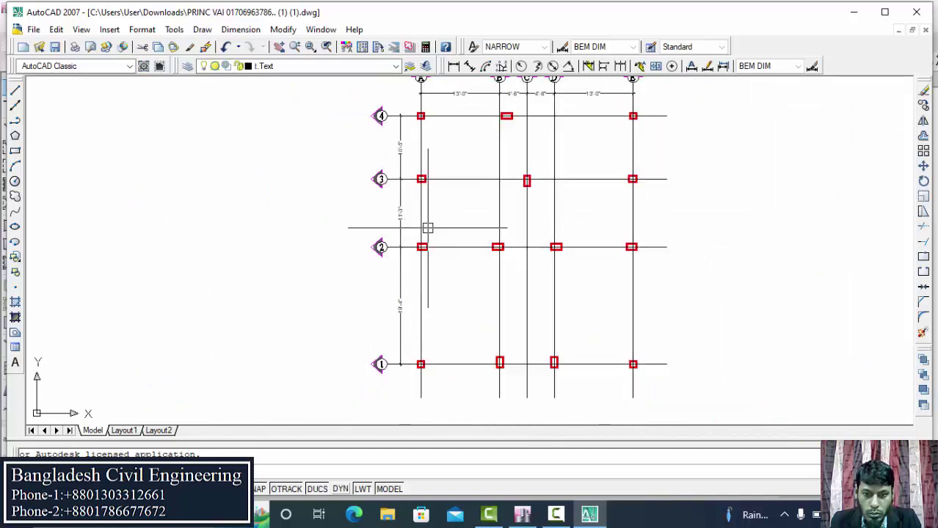
{"action": "scroll", "coordinate": [511, 393], "scroll_direction": "up", "scroll_amount": 3}
{"action": "scroll", "coordinate": [477, 367], "scroll_direction": "down", "scroll_amount": 2}
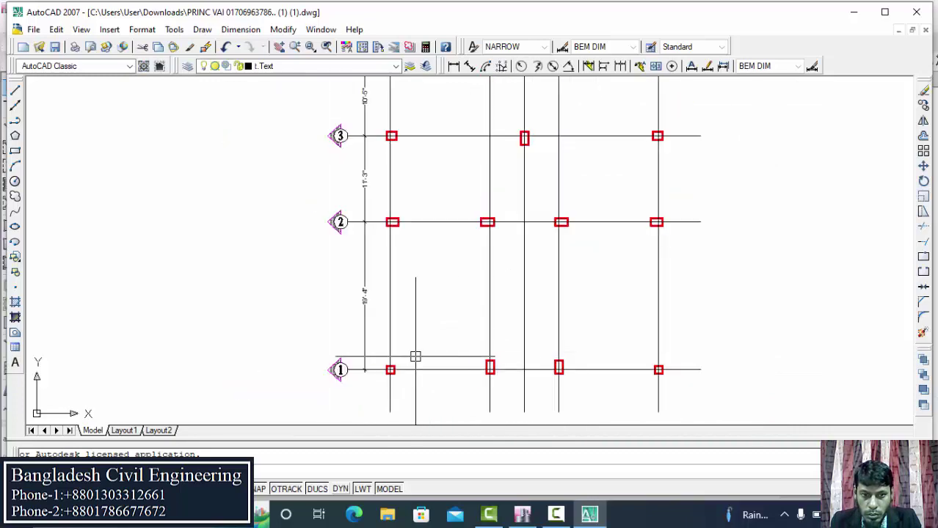
Switch back to ETABS and define beam section B1-10X15 with depth 15 in, width 10 in and 3000Psi material
{"action": "scroll", "coordinate": [371, 305], "scroll_direction": "up", "scroll_amount": 1}
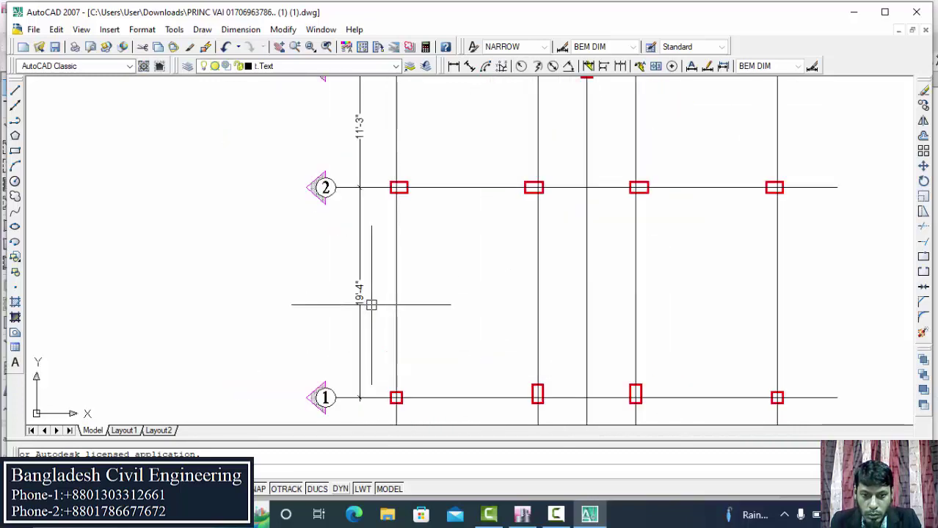
{"action": "left_click", "coordinate": [522, 514]}
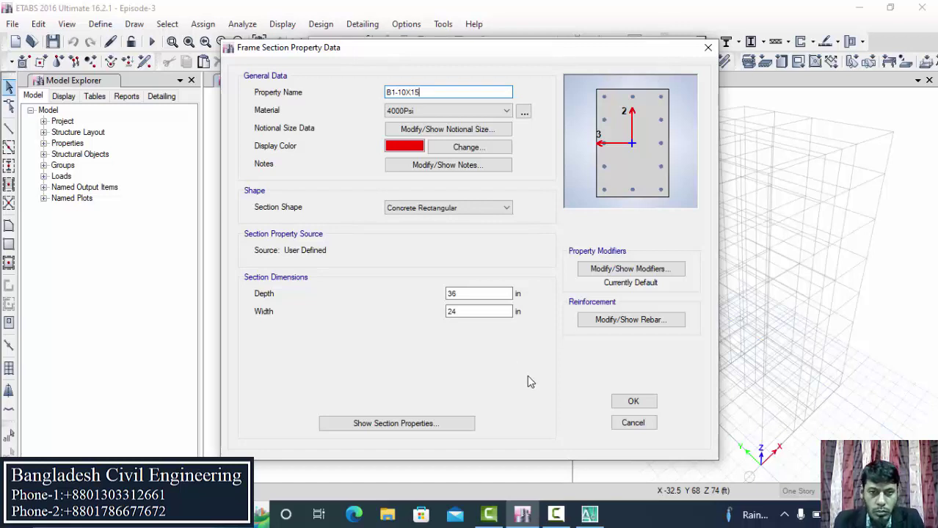
{"action": "double_click", "coordinate": [458, 312]}
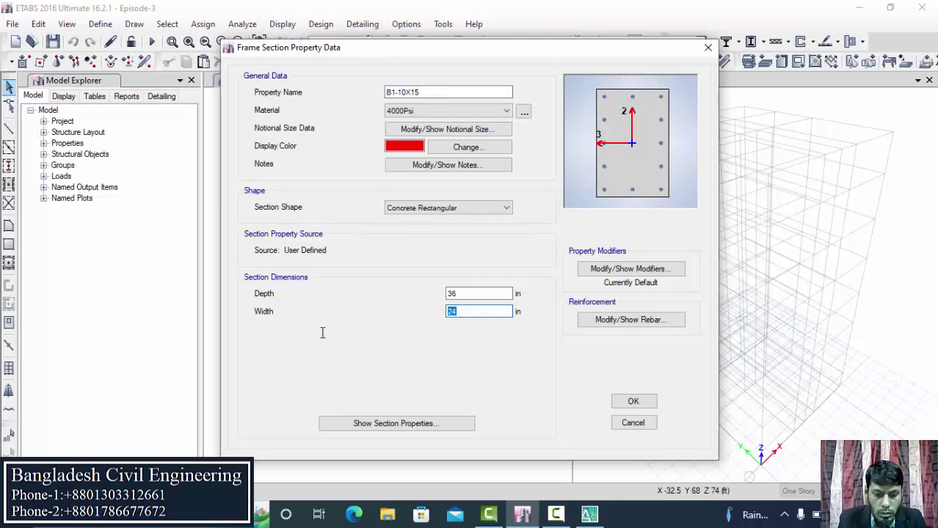
{"action": "double_click", "coordinate": [457, 293]}
{"action": "type", "text": "15"}
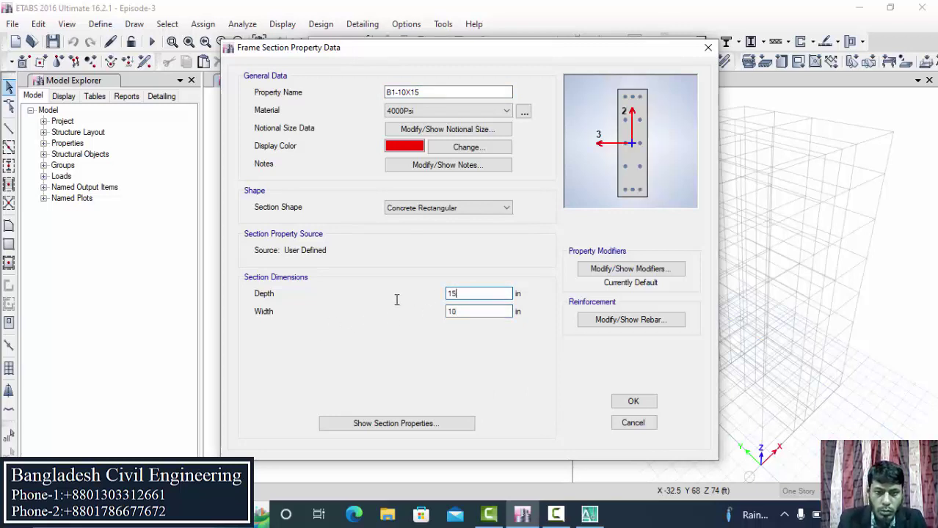
{"action": "left_click", "coordinate": [470, 111]}
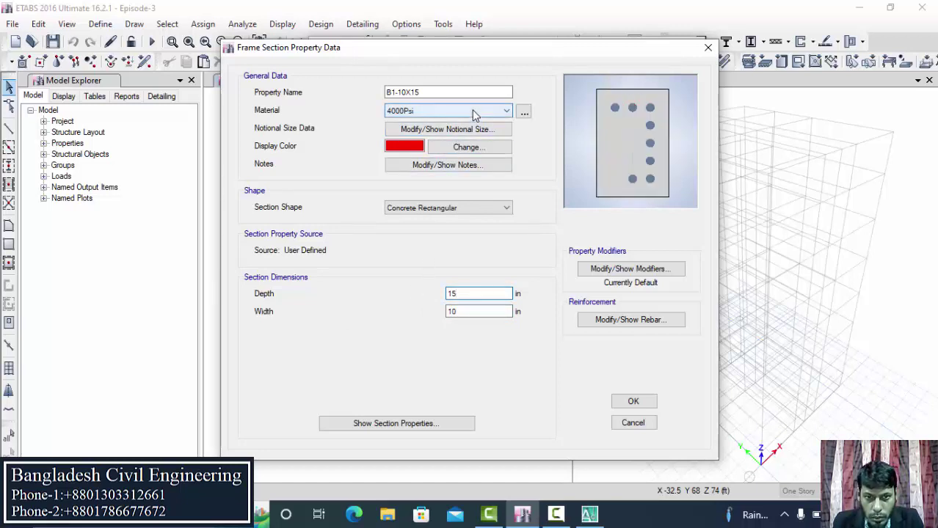
{"action": "left_click", "coordinate": [402, 159]}
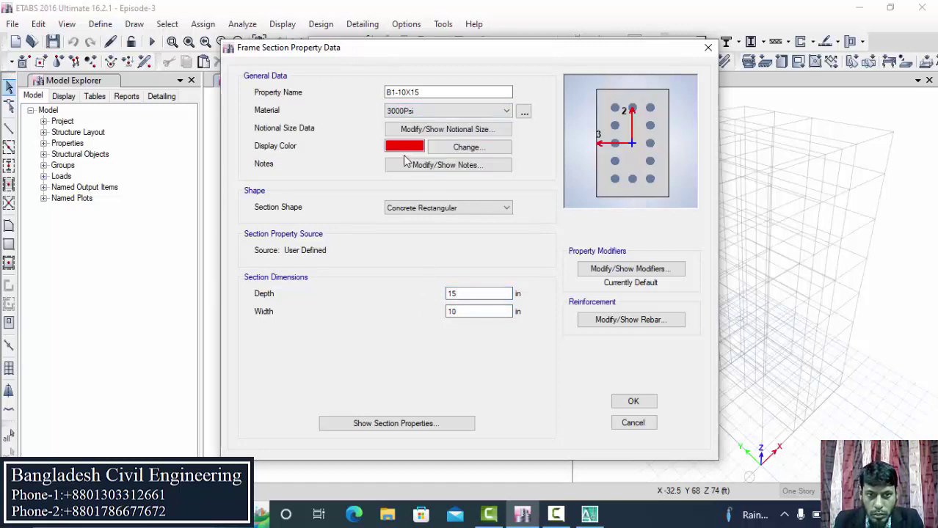
Set the B1-10X15 reinforcement to M3 Design Only (Beam), with 60 ksi for both longitudinal and confinement bars
{"action": "left_click", "coordinate": [628, 323]}
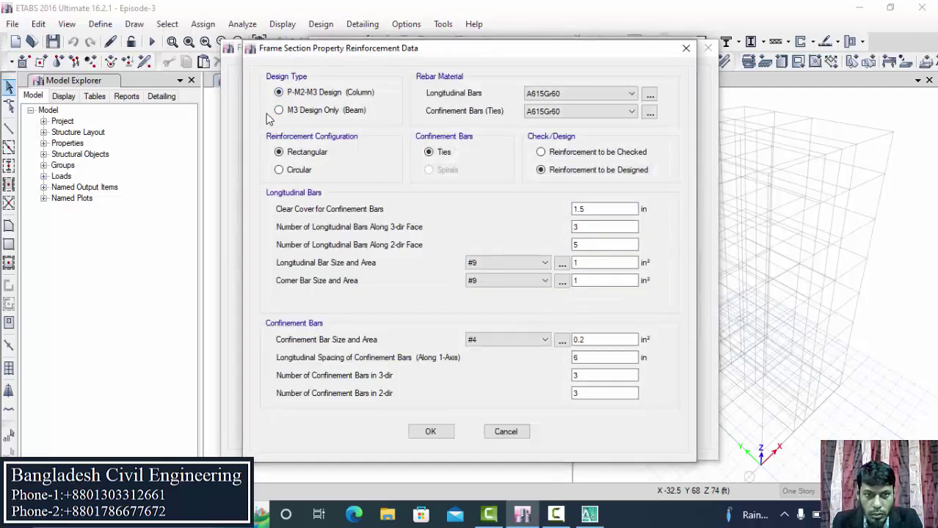
{"action": "left_click", "coordinate": [281, 112]}
{"action": "left_click", "coordinate": [569, 94]}
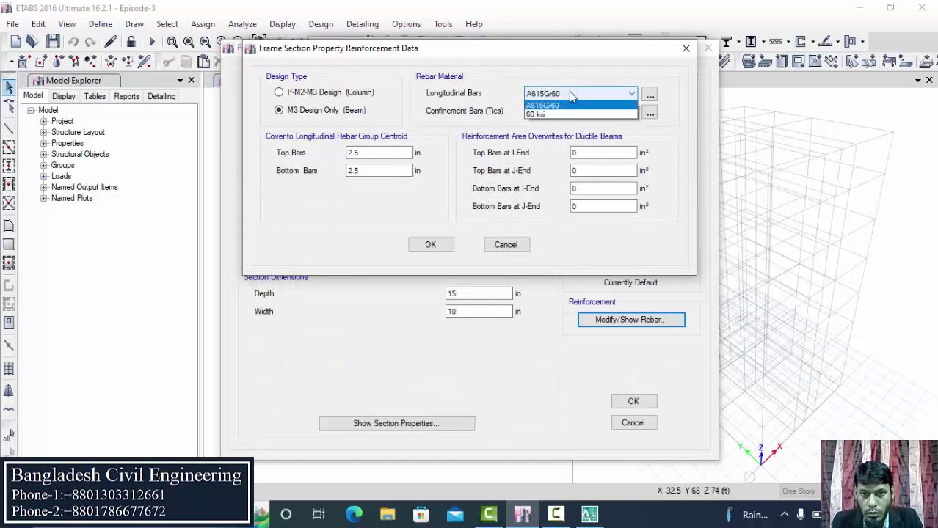
{"action": "left_click", "coordinate": [559, 121]}
{"action": "left_click", "coordinate": [565, 112]}
{"action": "left_click", "coordinate": [543, 130]}
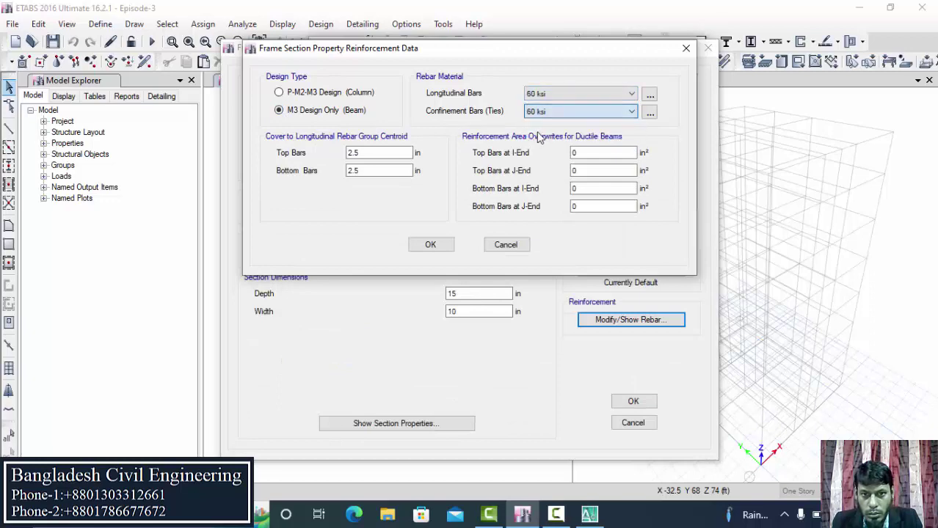
{"action": "left_click_drag", "start_coordinate": [471, 50], "coordinate": [558, 36]}
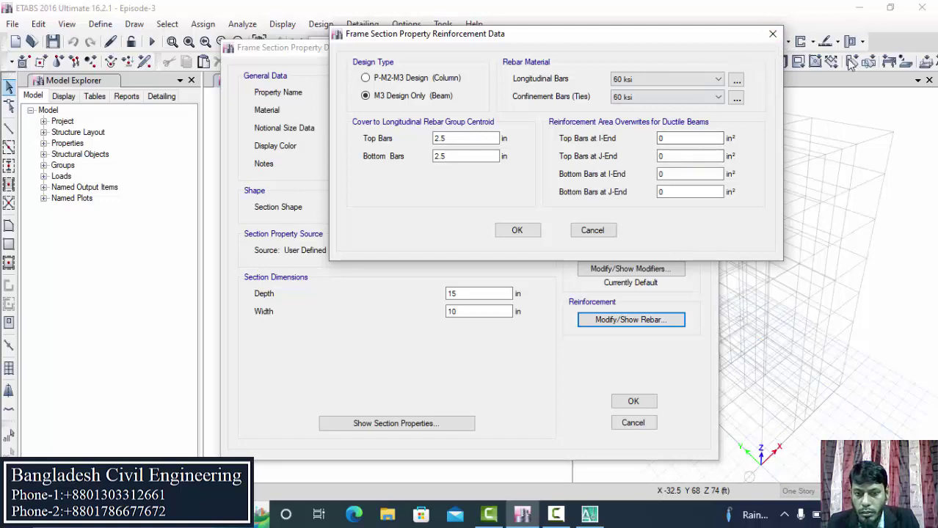
Switch to File Explorer and open the COVER file from the Episode-3 folder on Local Disk (J:)
{"action": "left_click", "coordinate": [381, 520]}
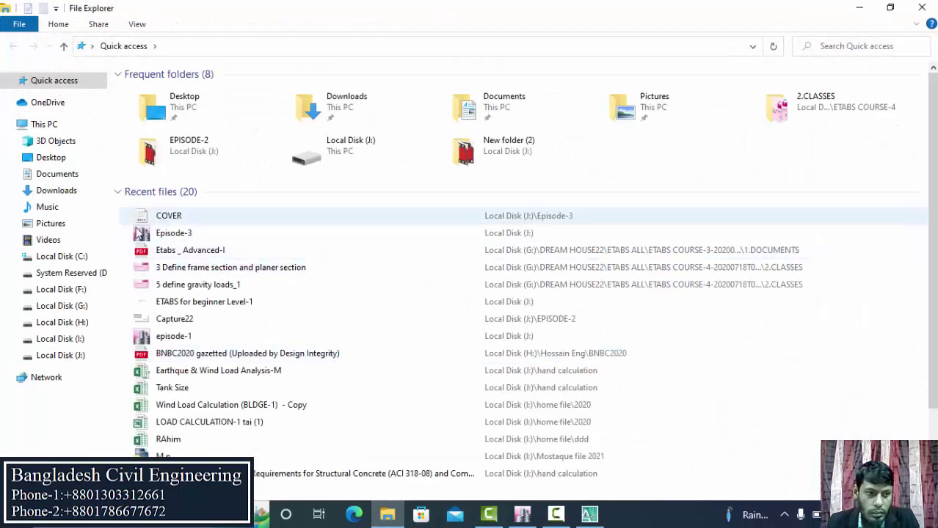
{"action": "left_click", "coordinate": [80, 355]}
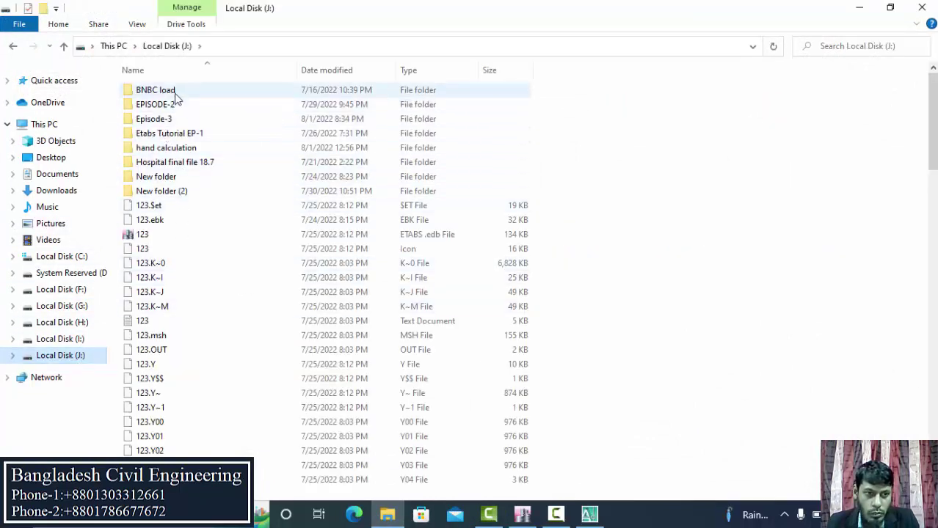
{"action": "double_click", "coordinate": [167, 119]}
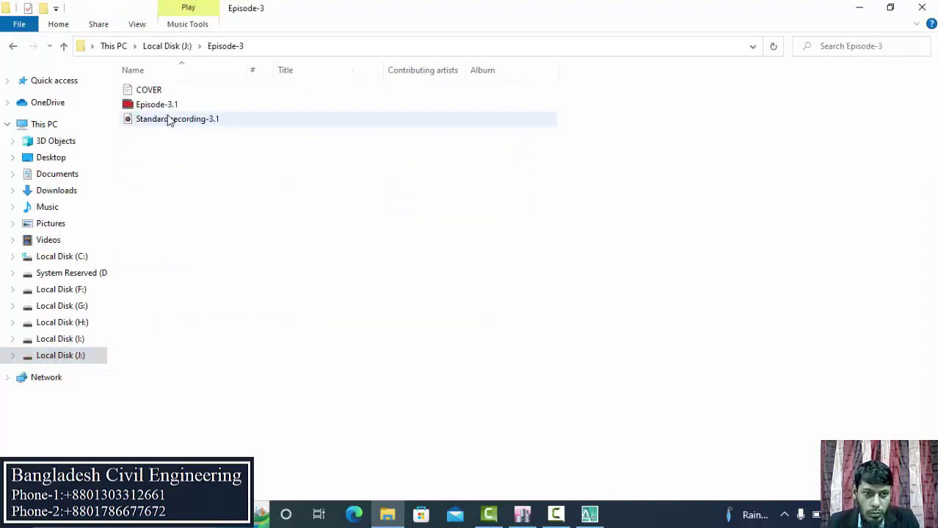
{"action": "double_click", "coordinate": [153, 93]}
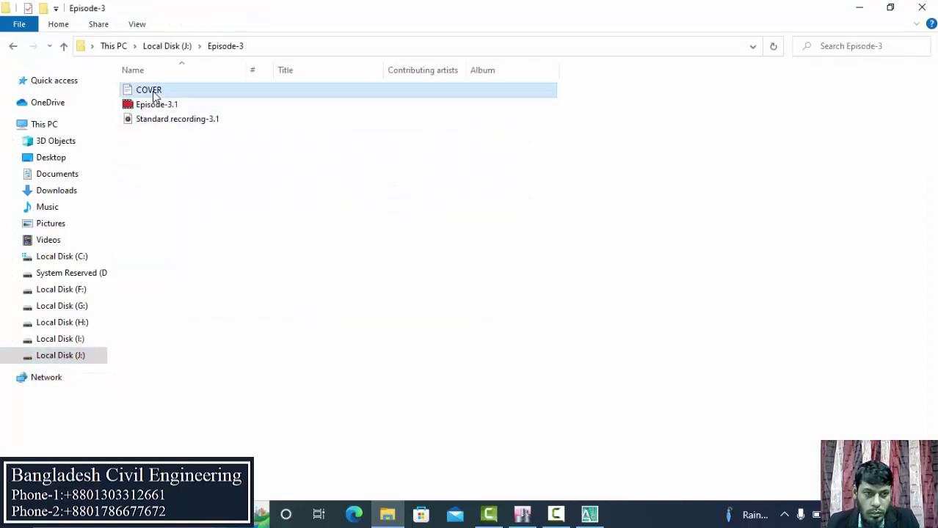